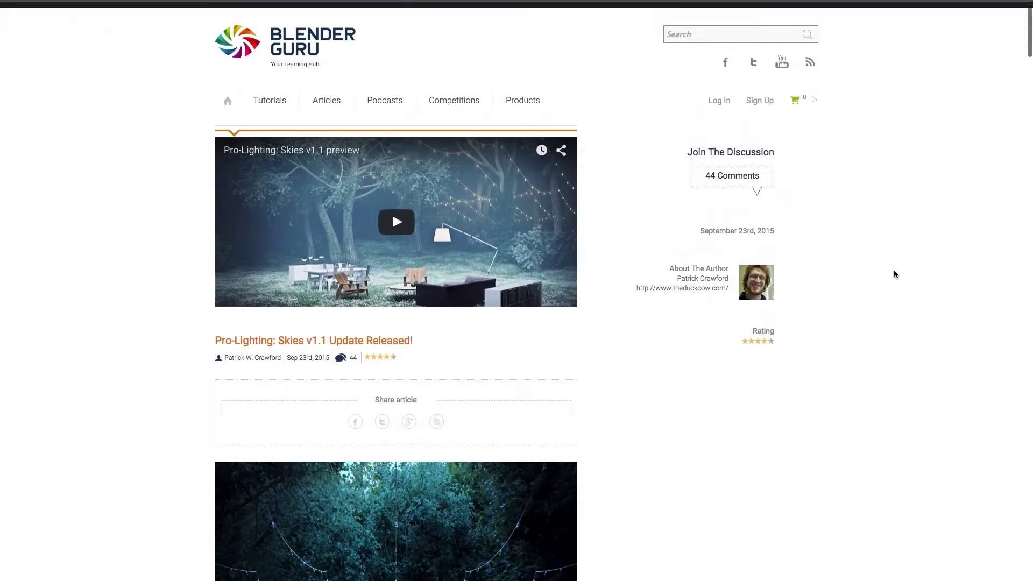
- Read through the Pro-Lighting: Skies v1.1 update article, including custom skies, categories and the black bottom removal
scroll(894, 273, down, 1)
scroll(894, 274, down, 5)
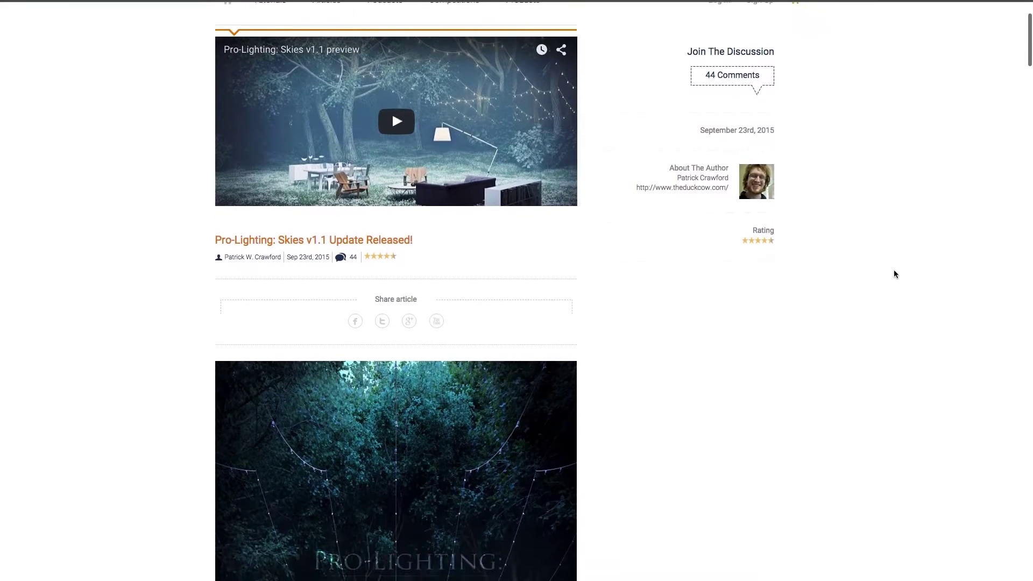
scroll(894, 274, down, 7)
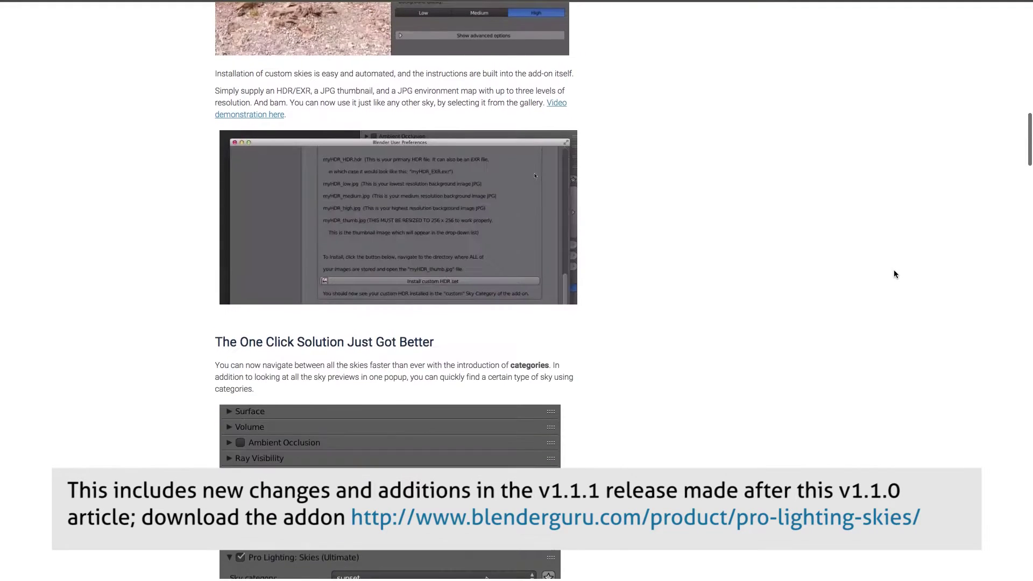
scroll(895, 275, down, 3)
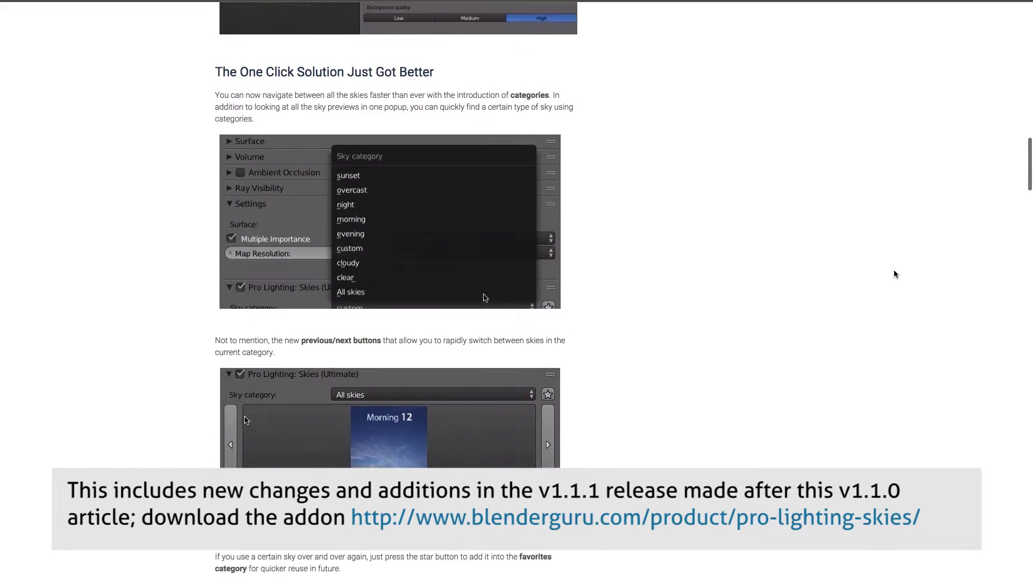
scroll(895, 274, down, 4)
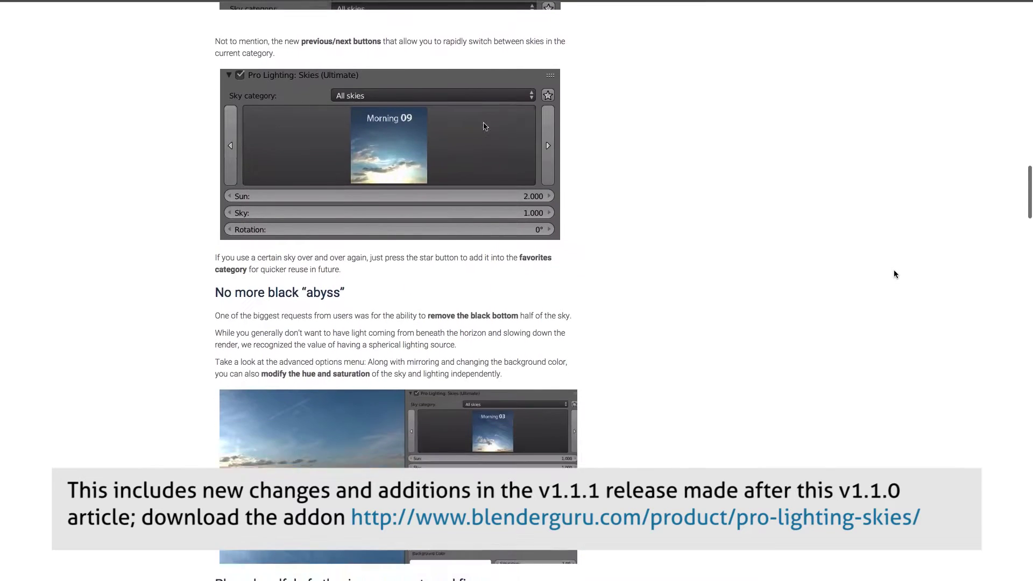
scroll(894, 274, down, 5)
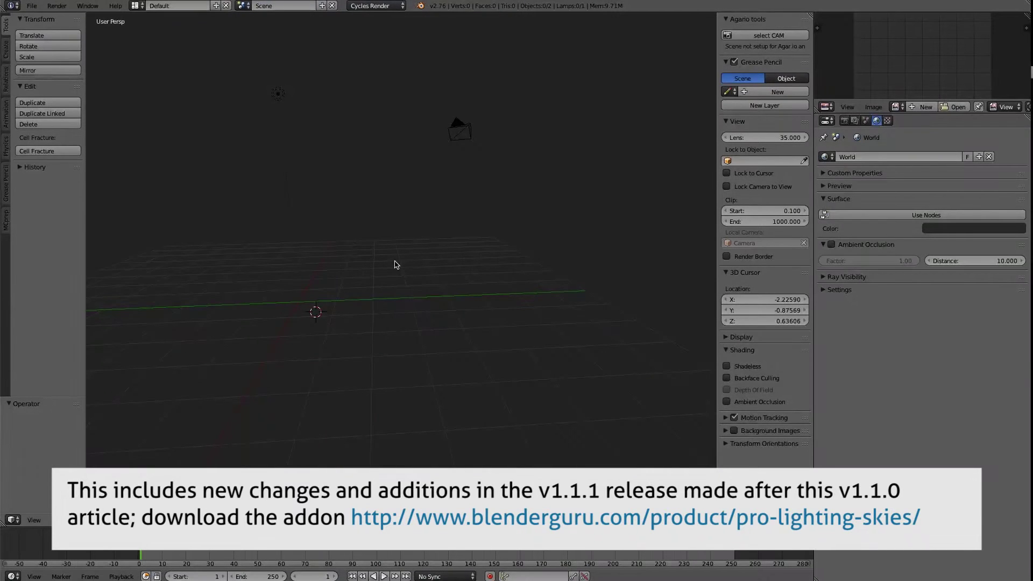
- Install the add-on from pro_lighting_skies_ultimate.zip and enable Pro Lighting: Skies (Ultimate) in Blender's preferences
middle_drag(394, 265, 432, 270)
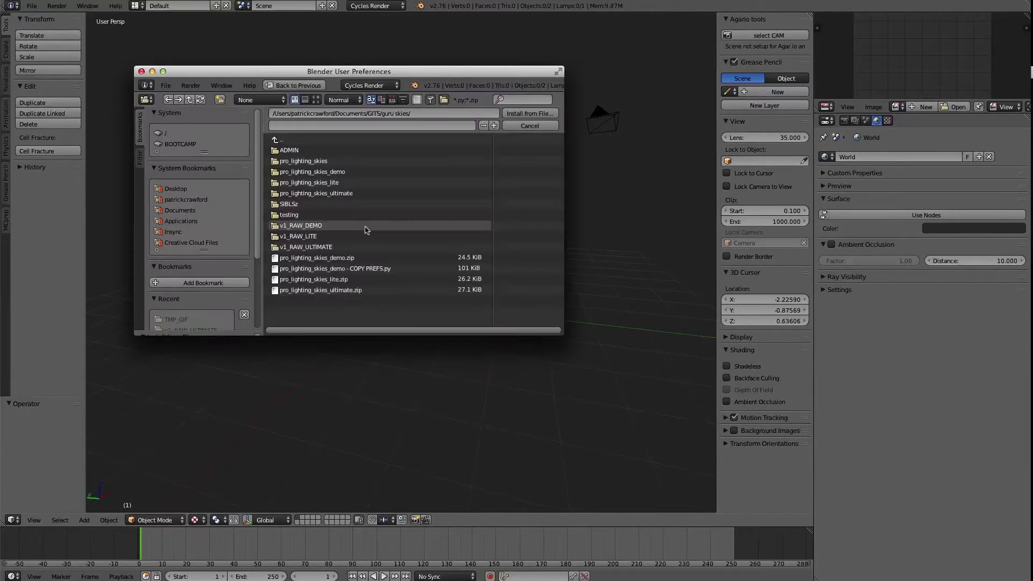
click(319, 291)
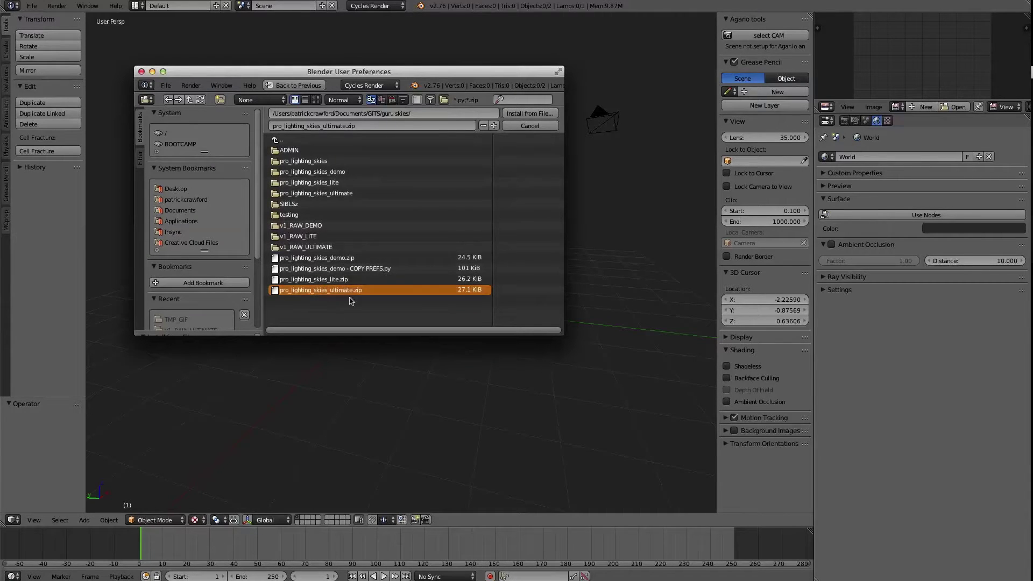
click(524, 113)
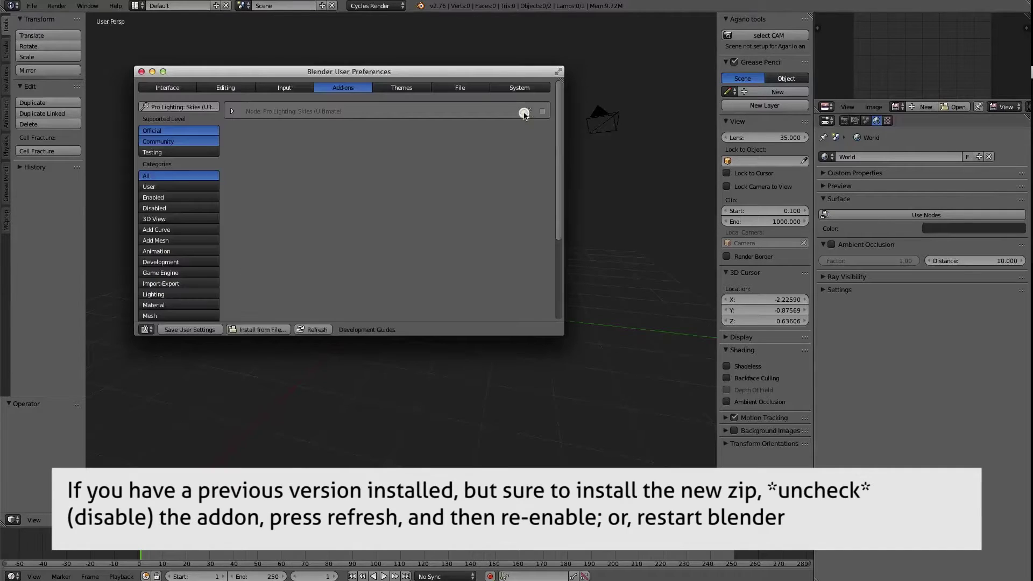
click(542, 111)
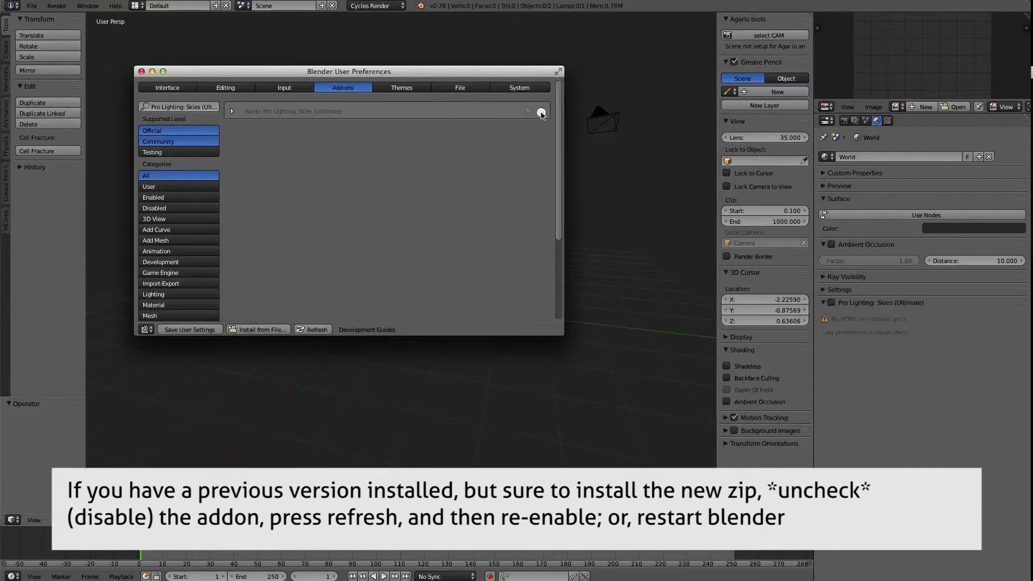
- Expand the Pro Lighting: Skies (Ultimate) add-on entry and read its HDR installation instructions
click(231, 111)
scroll(292, 215, down, 2)
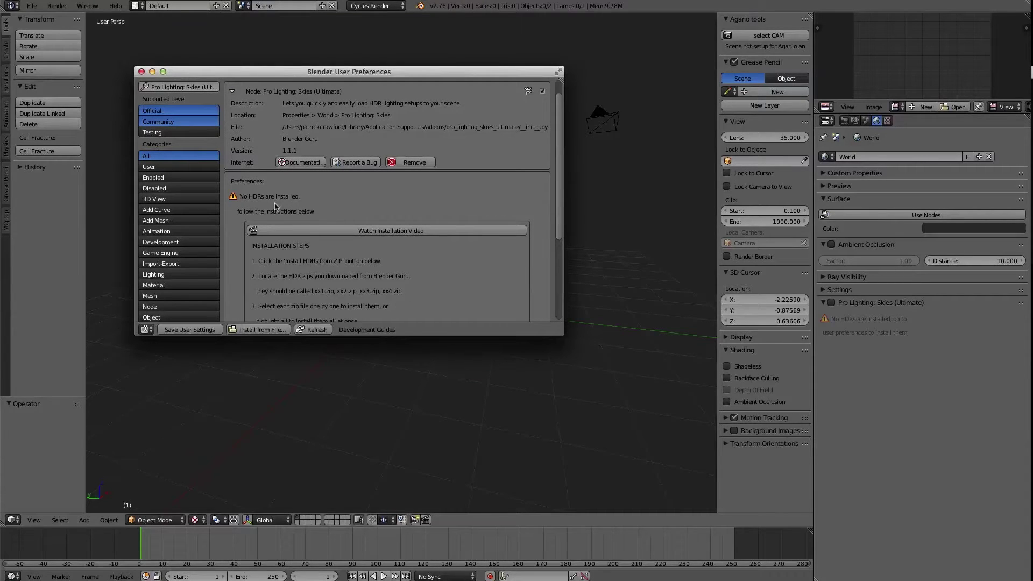
scroll(275, 207, down, 1)
- Close the preferences and try to enable Pro Lighting: Skies (Ultimate) in the World settings
click(651, 334)
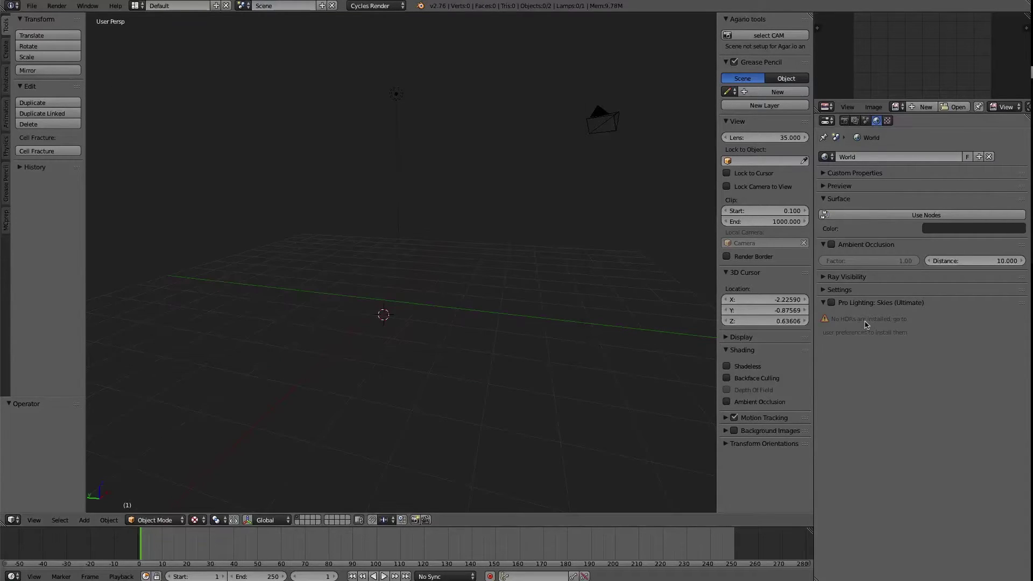
click(832, 303)
click(833, 349)
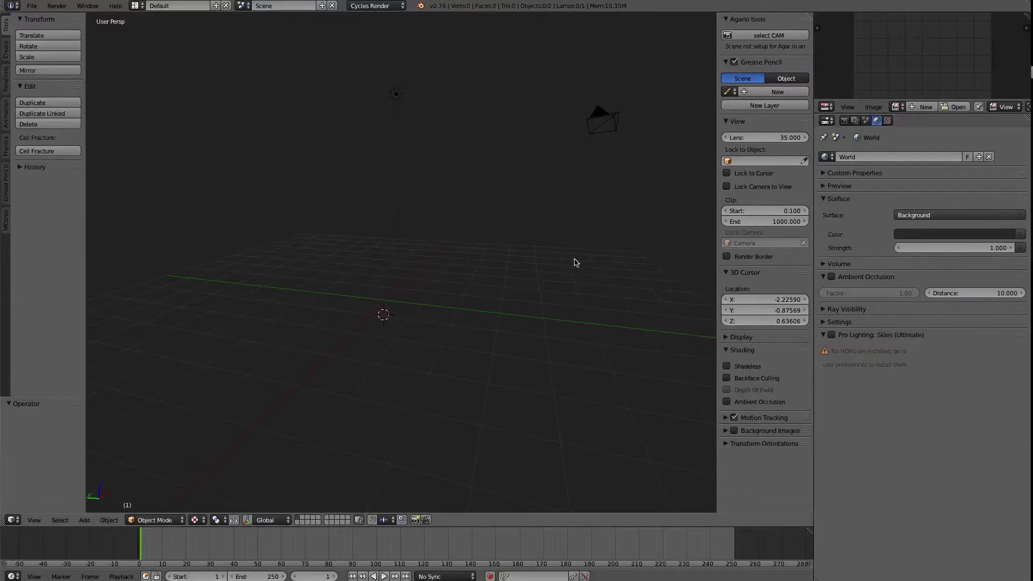
click(548, 264)
- Install the HDR packs pro_lighting_skies_ultimate_hdris1.zip through hdris4.zip from the v1_RAW_ULTIMATE folder via the add-on's preferences
key(ctrl+alt+u)
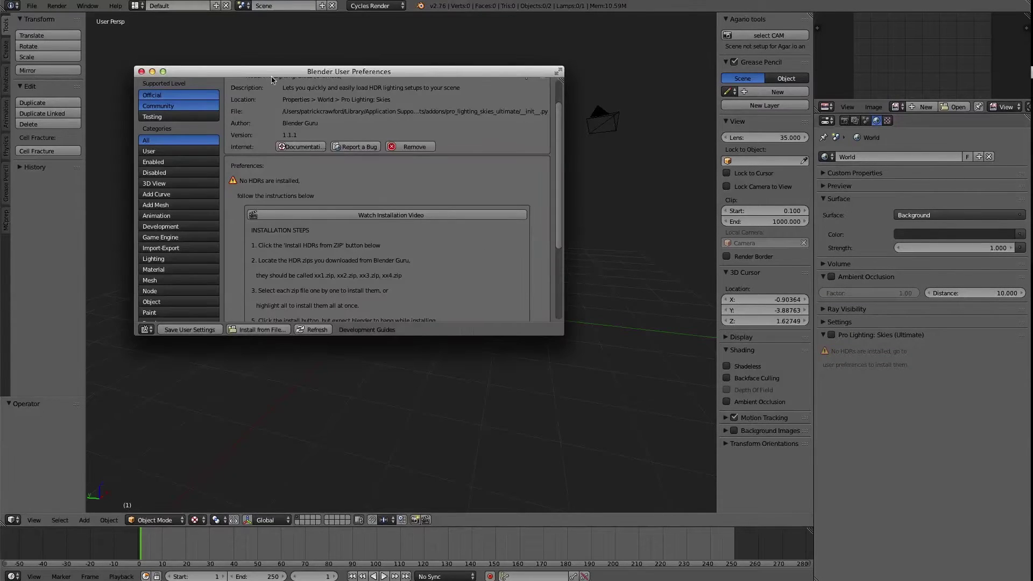
drag(264, 71, 263, 50)
scroll(321, 107, down, 4)
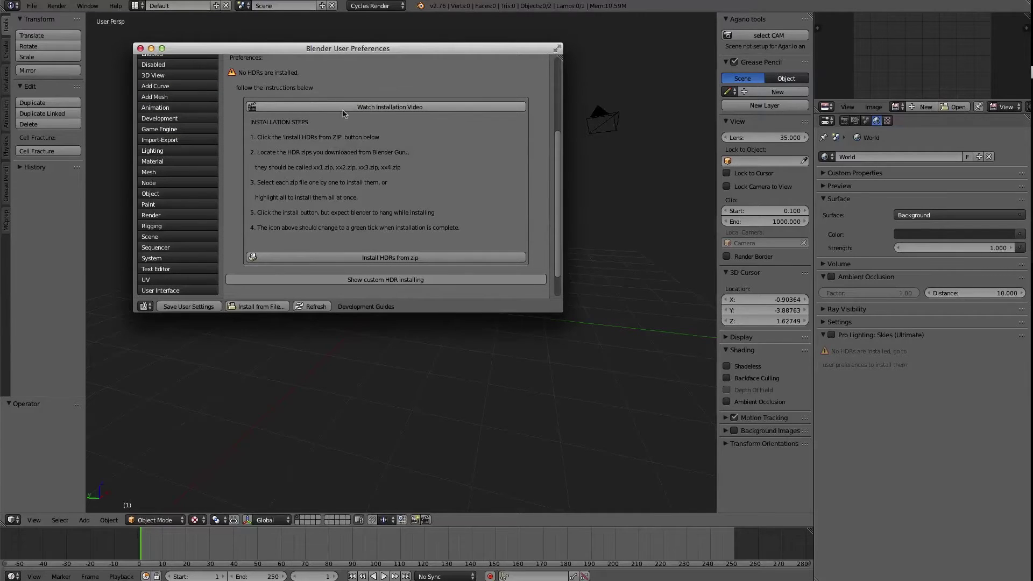
click(344, 260)
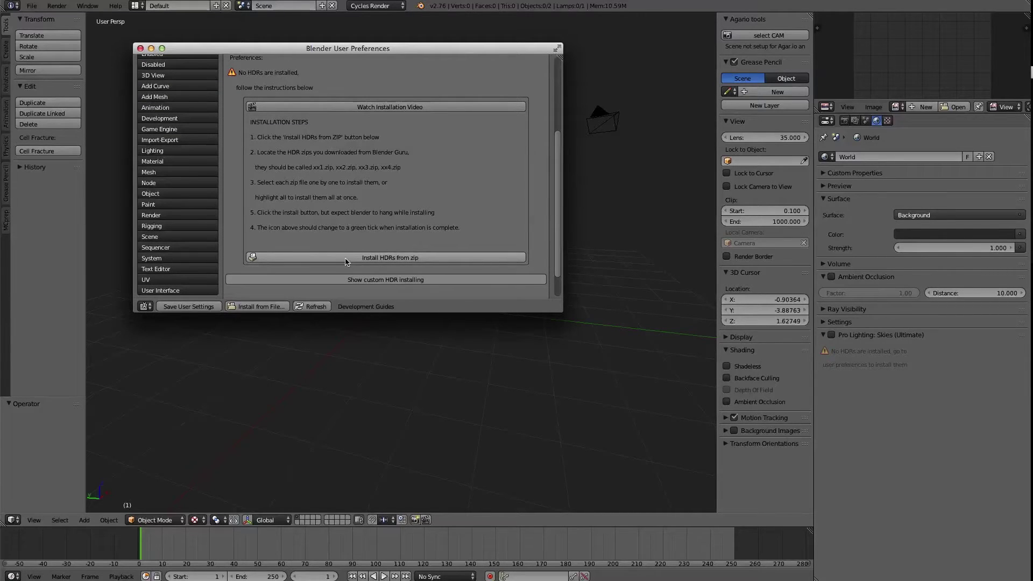
click(345, 259)
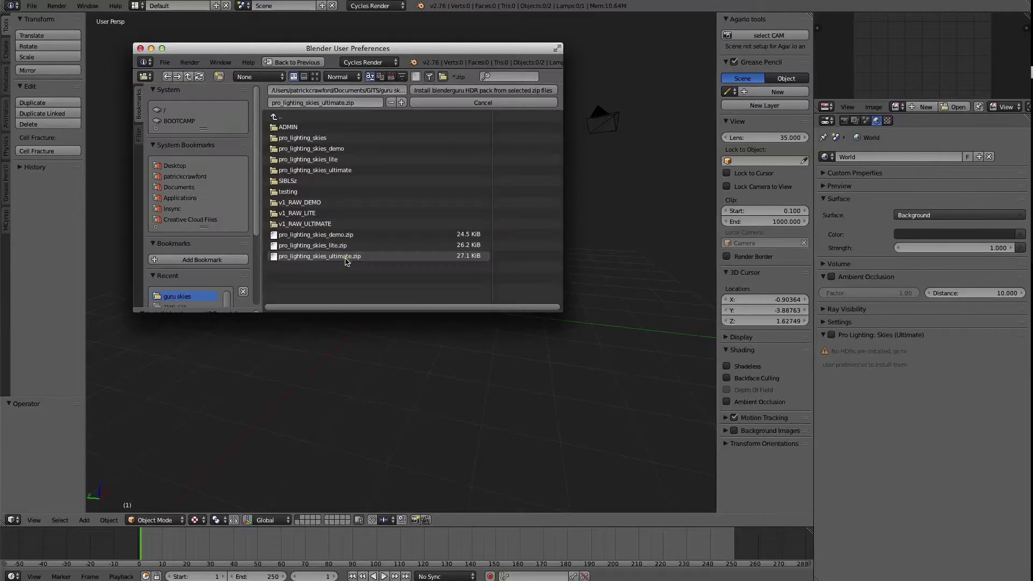
click(305, 224)
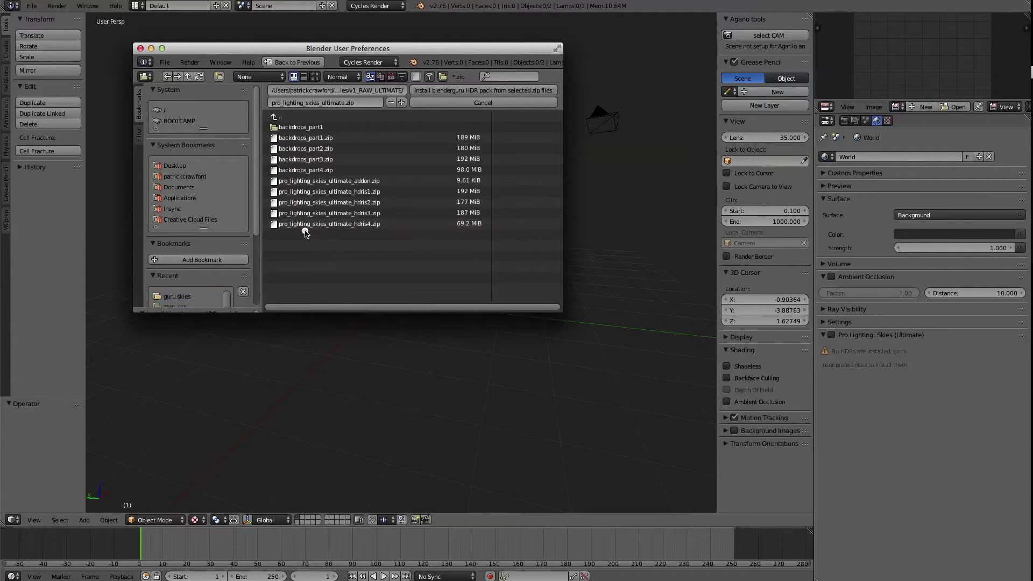
drag(304, 231, 348, 194)
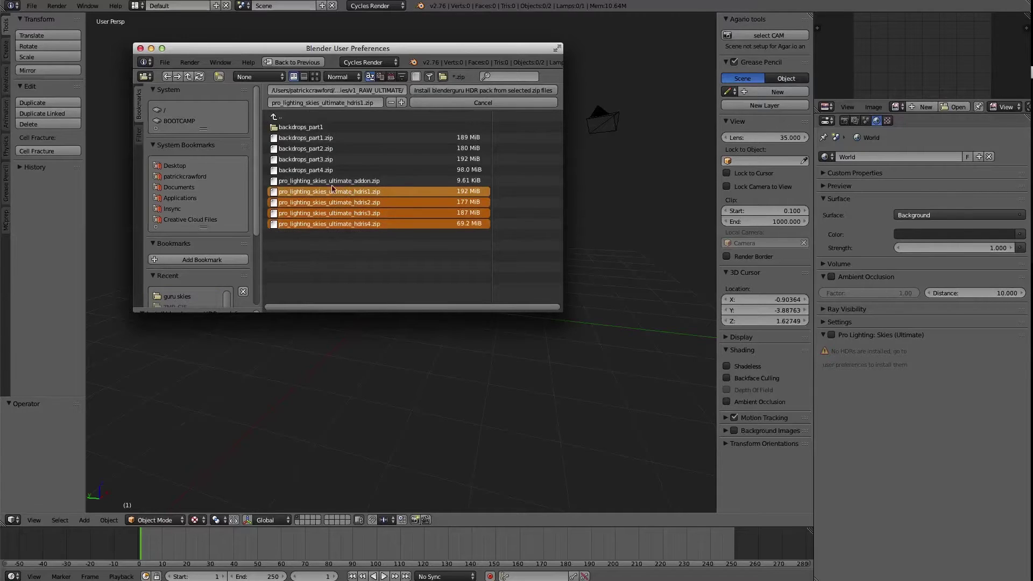
click(453, 95)
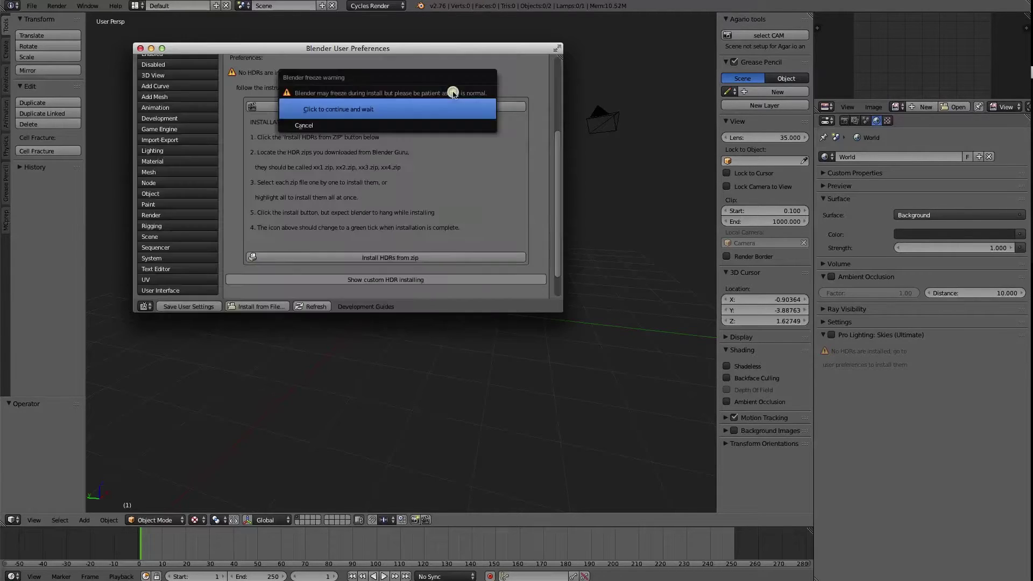
click(408, 111)
key(Return)
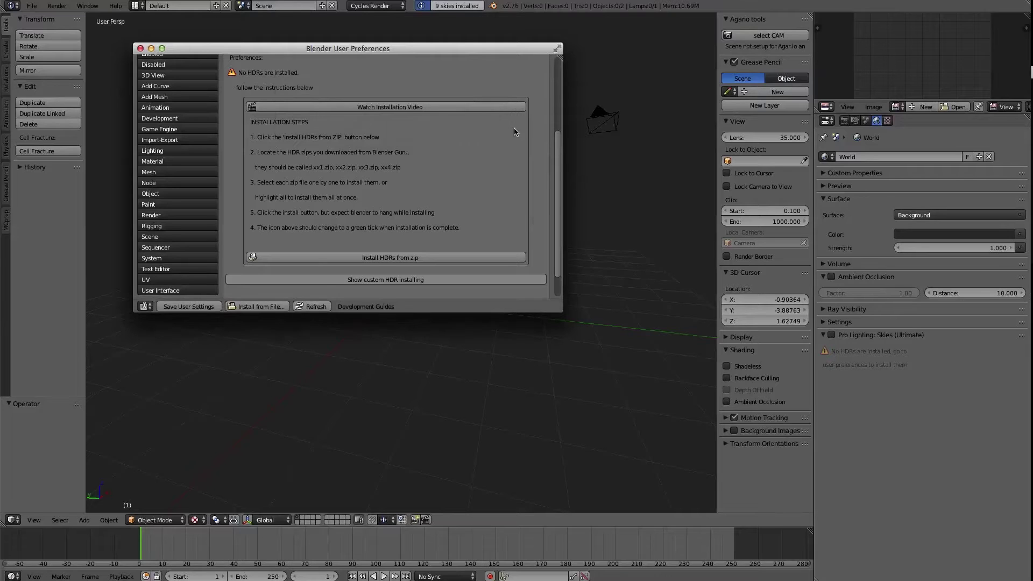
drag(402, 51, 424, 52)
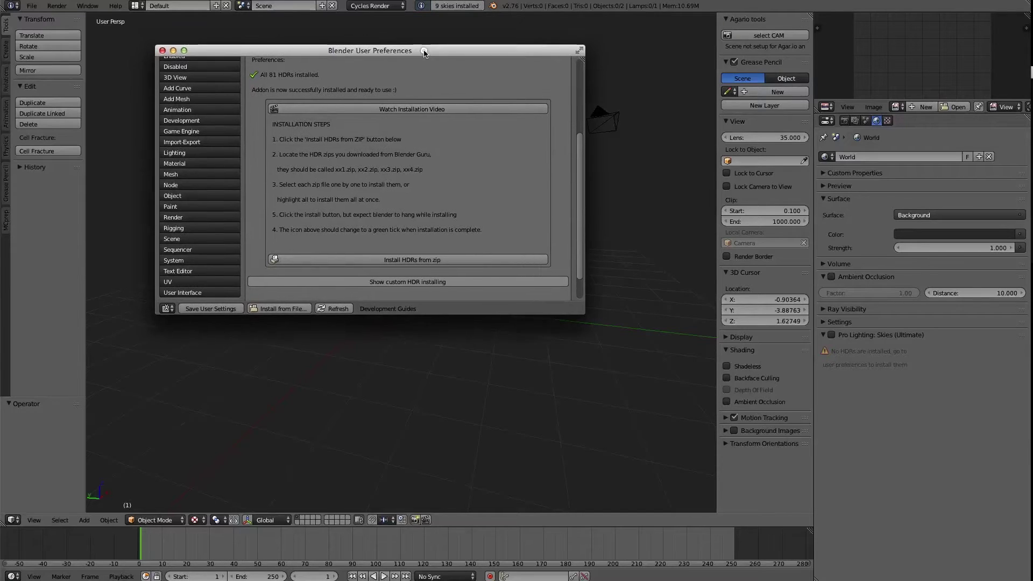
scroll(254, 123, up, 3)
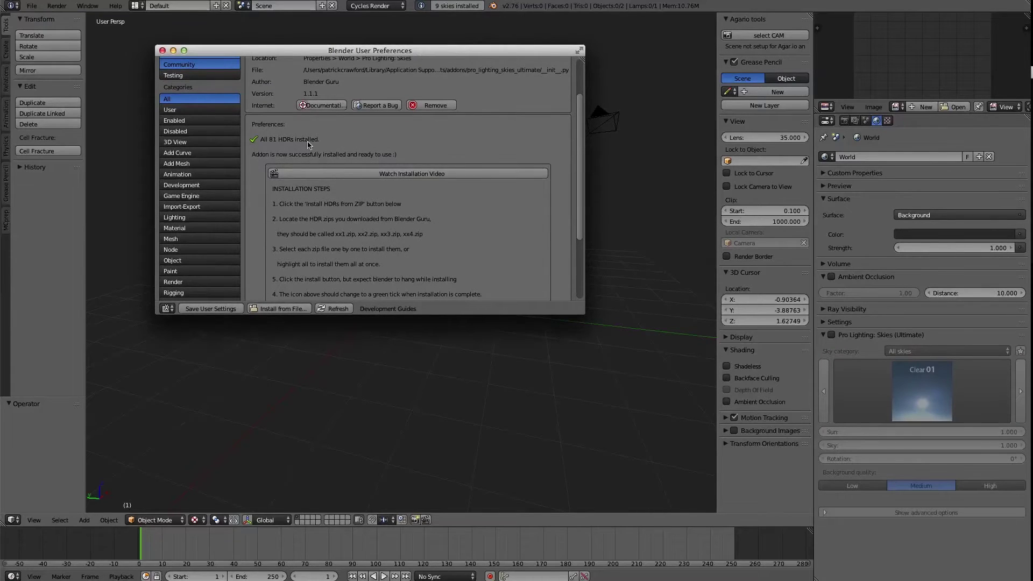
- Close the preferences and enable Pro Lighting: Skies (Ultimate) for the world
click(359, 390)
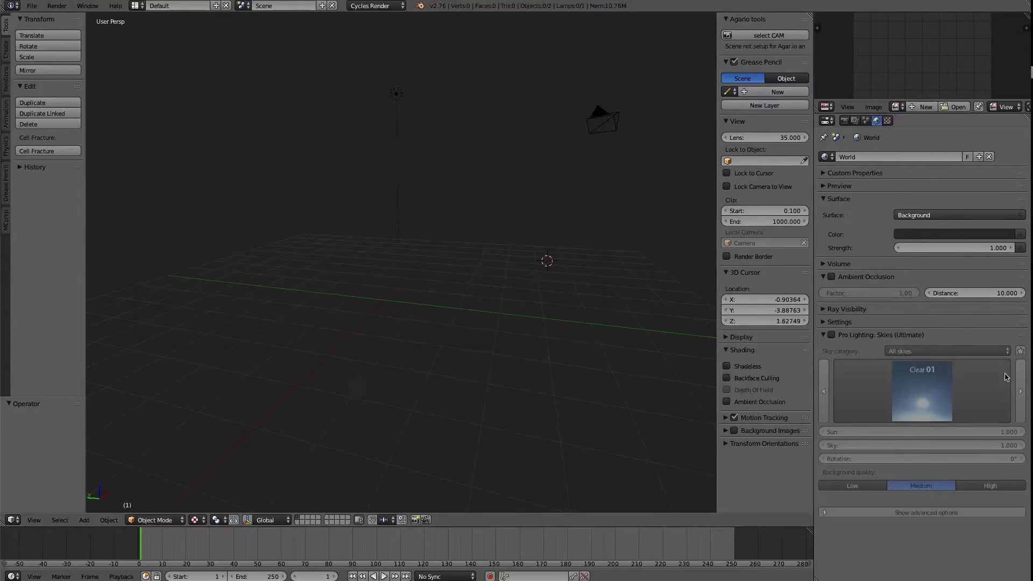
click(831, 335)
click(527, 241)
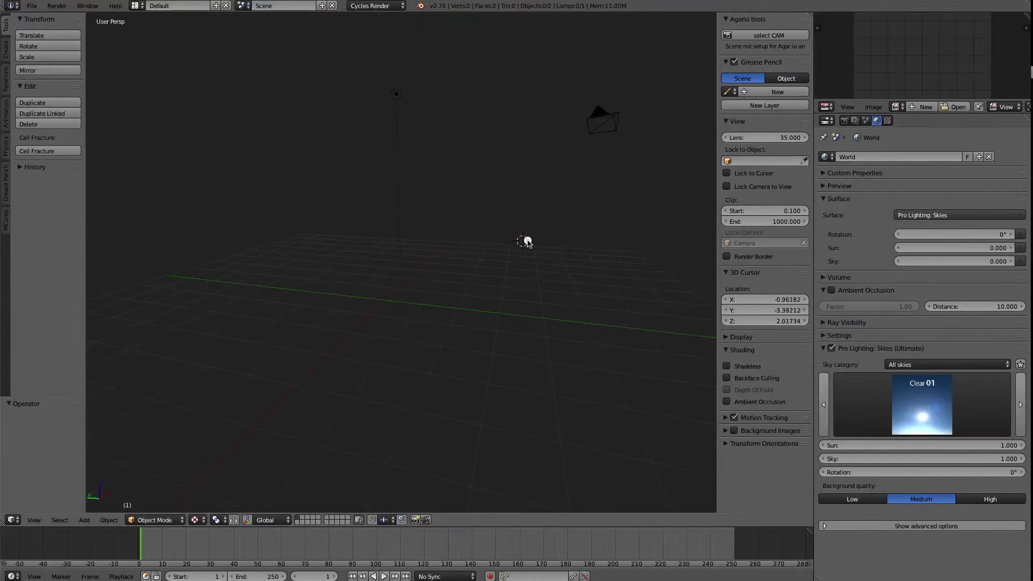
- Set the interface DPI to 100 in the system preferences and close the preferences window
key(ctrl+alt+u)
scroll(460, 86, up, 4)
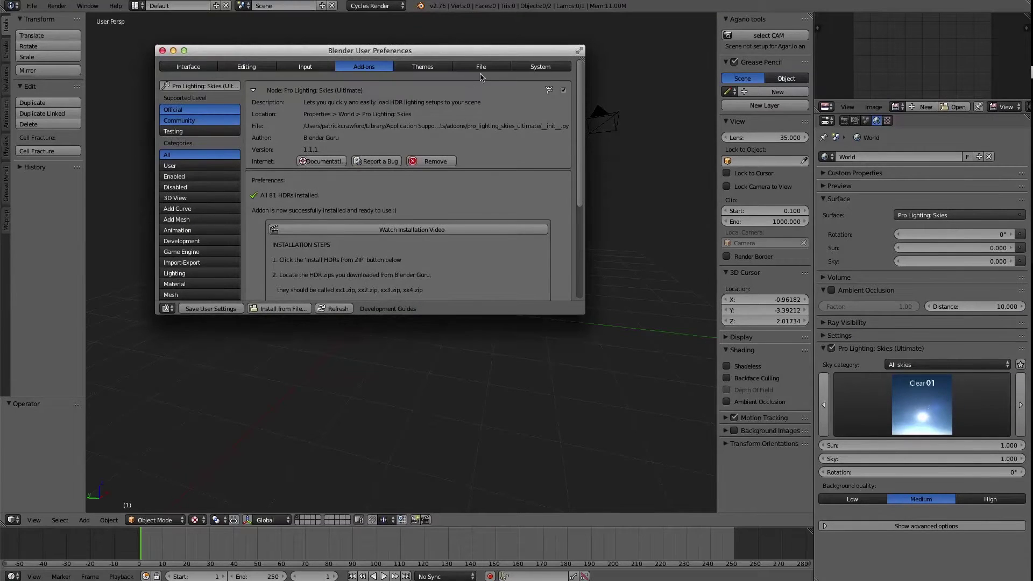
click(539, 66)
click(230, 97)
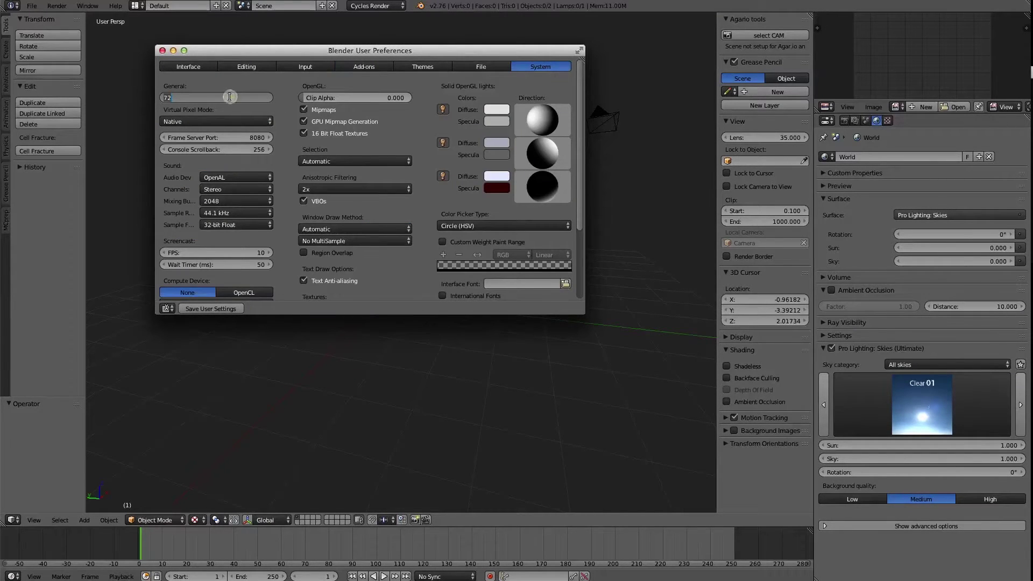
text(100)
key(Return)
click(162, 50)
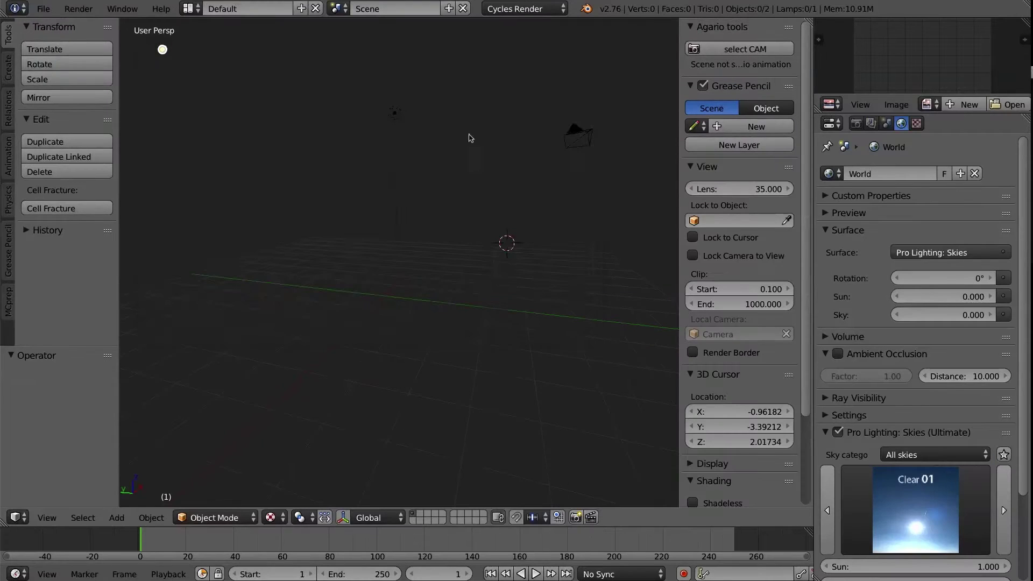
- Widen the properties editor and switch the 3D viewport to rendered shading
drag(813, 215, 655, 216)
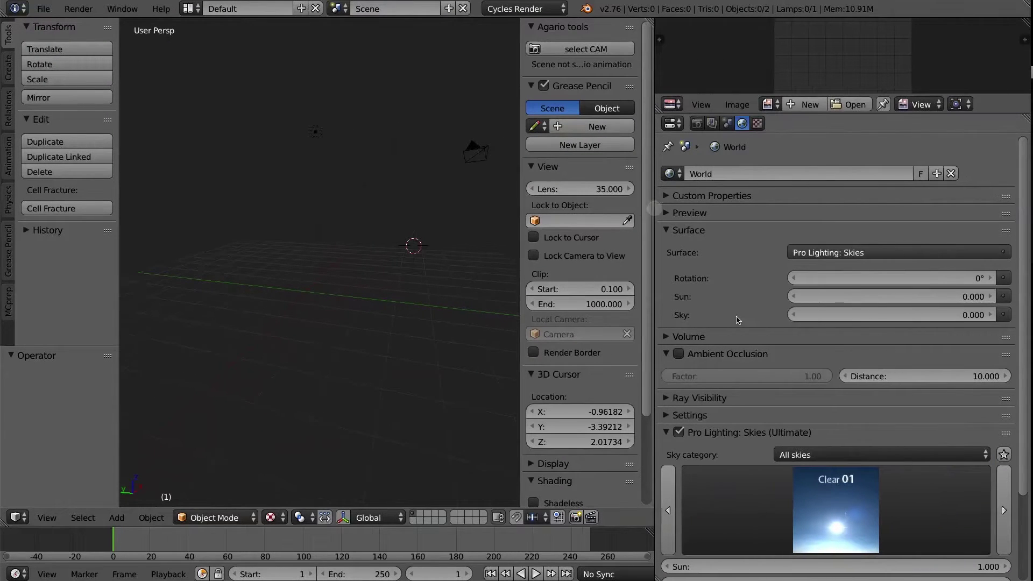
scroll(744, 418, down, 5)
mouse_move(362, 339)
middle_down()
mouse_move(300, 293)
mouse_move(362, 292)
mouse_move(396, 272)
middle_up()
key(shift+z)
- Apply the Overcast 07 sky from the All skies gallery and browse the other sky thumbnails
click(773, 387)
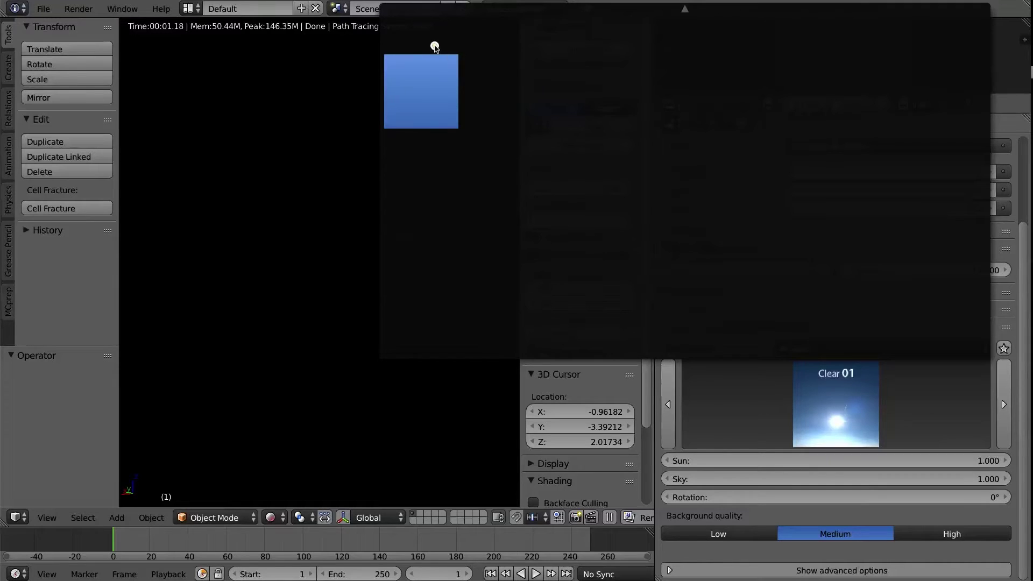
click(429, 78)
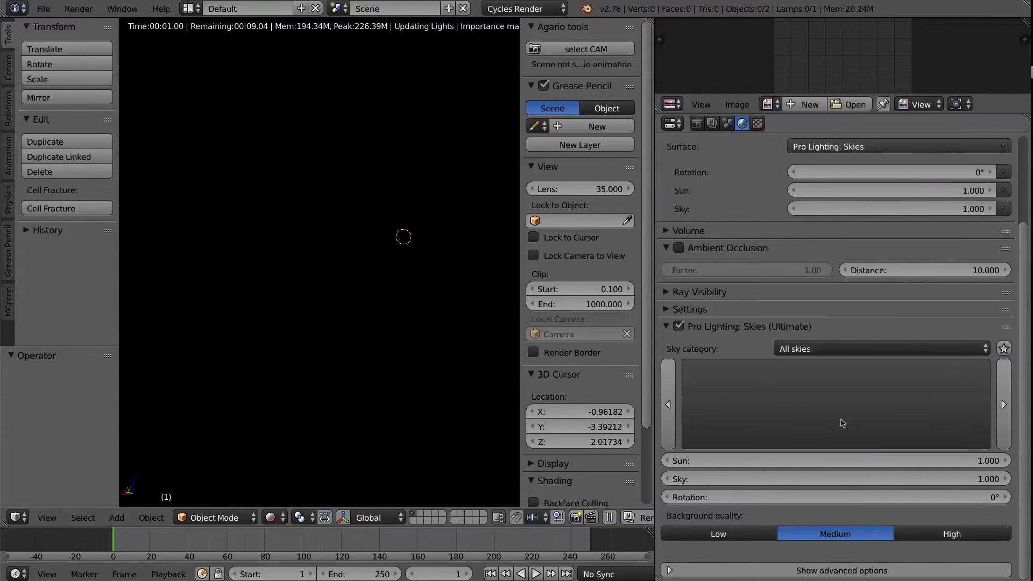
click(842, 423)
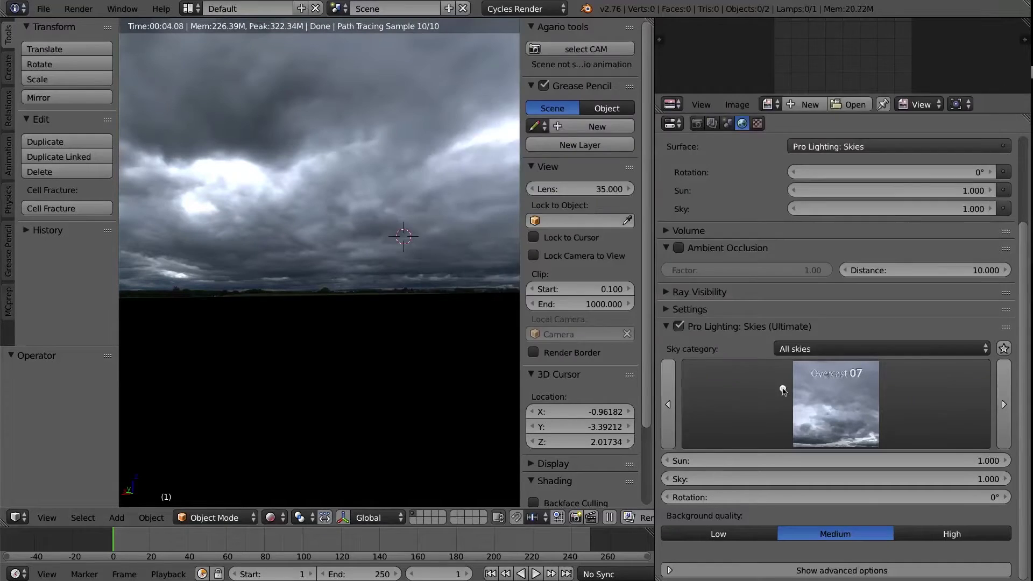
click(835, 403)
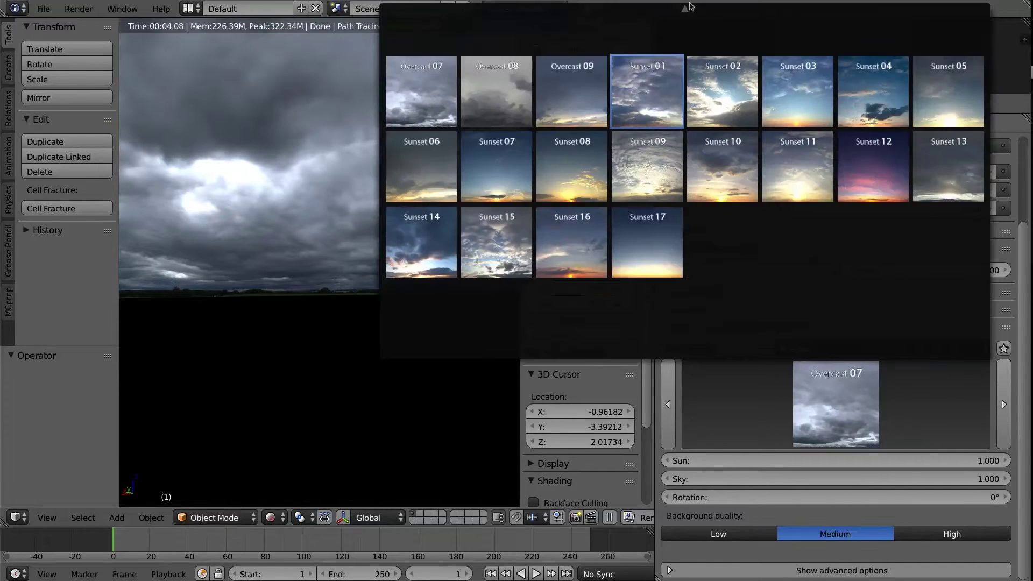
scroll(689, 6, up, 5)
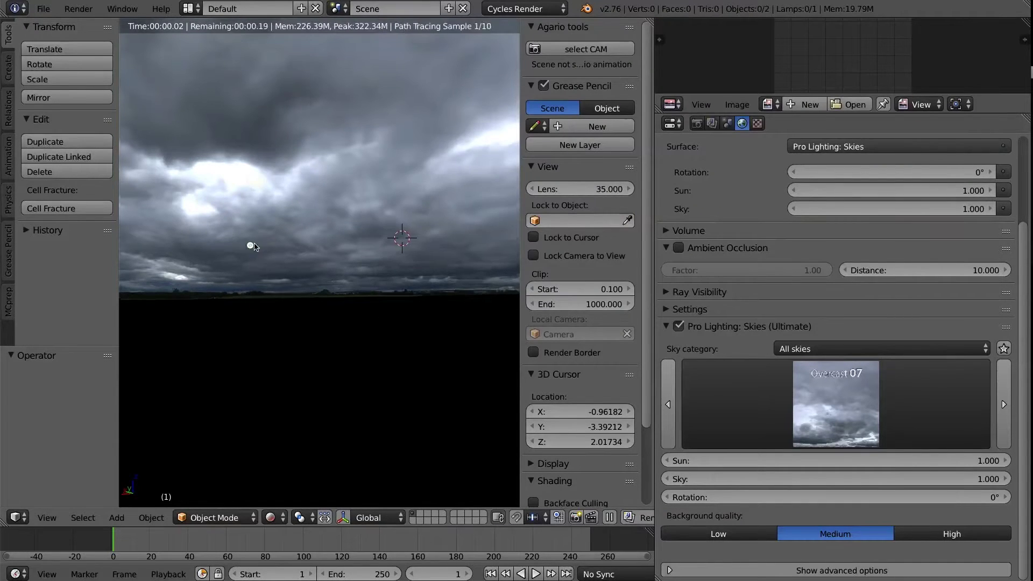
- Hide the viewport's tool shelf and properties sidebar to inspect the rendered sky in a larger view
key(t)
key(n)
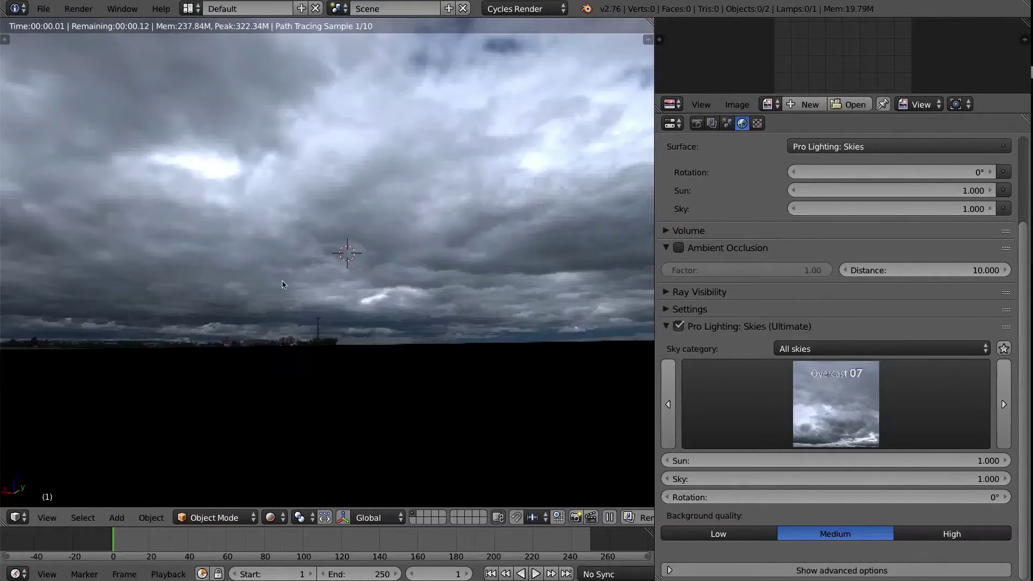
middle_drag(284, 265, 395, 270)
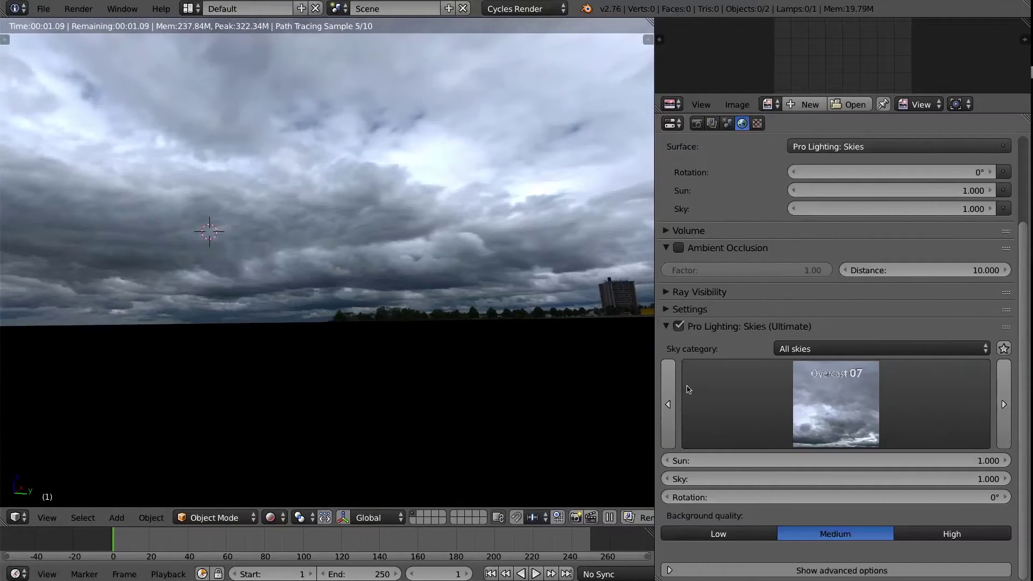
- Step back through the overcast skies to Overcast 05 and apply Sunset 12 from the sunset category
click(664, 390)
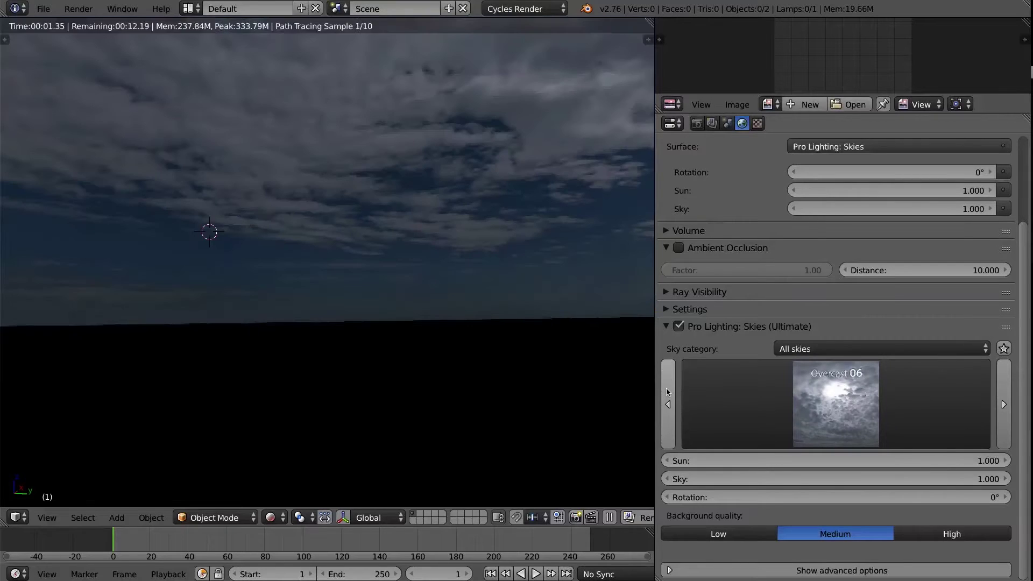
click(667, 391)
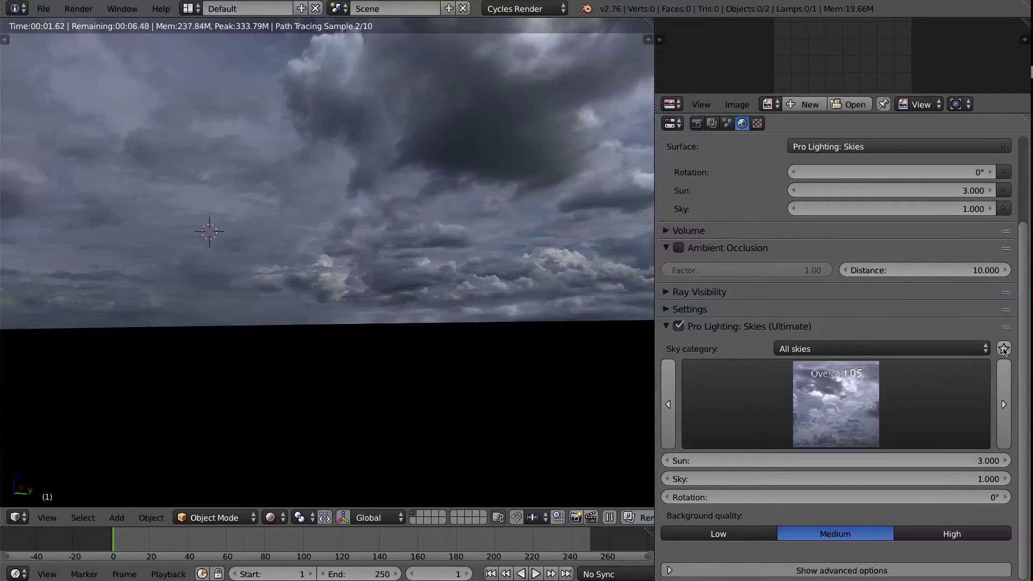
click(965, 349)
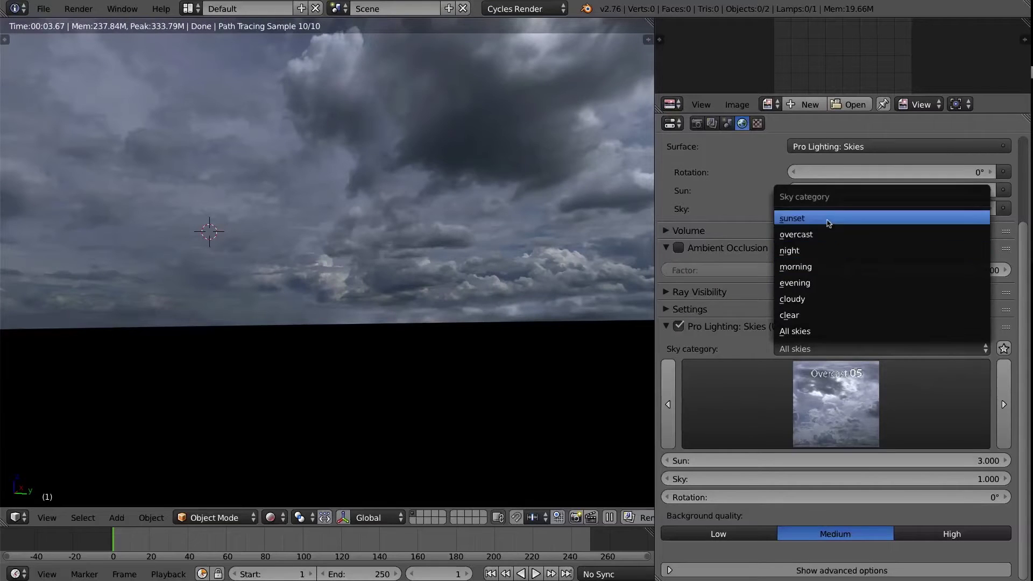
click(827, 218)
click(835, 403)
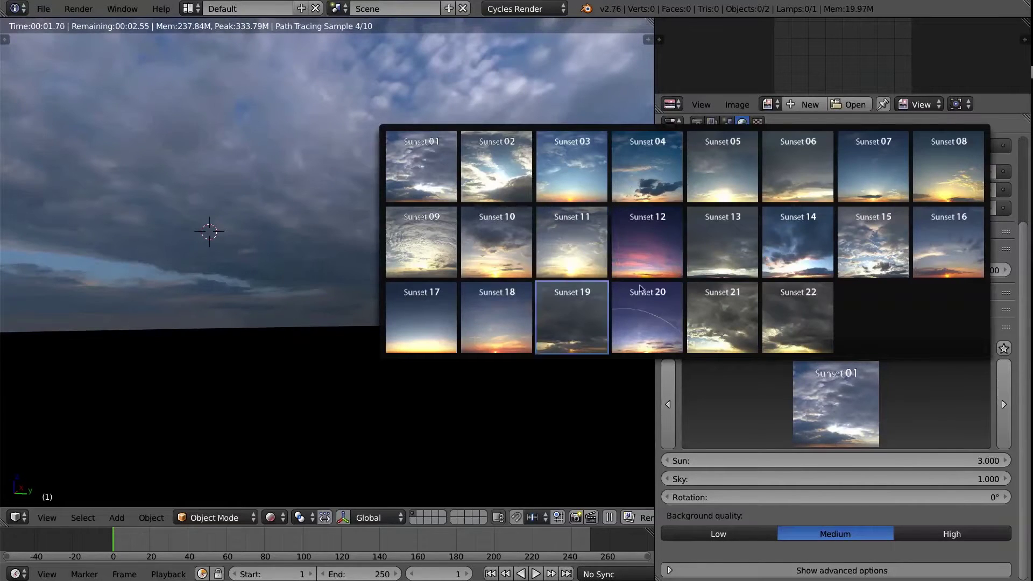
click(638, 249)
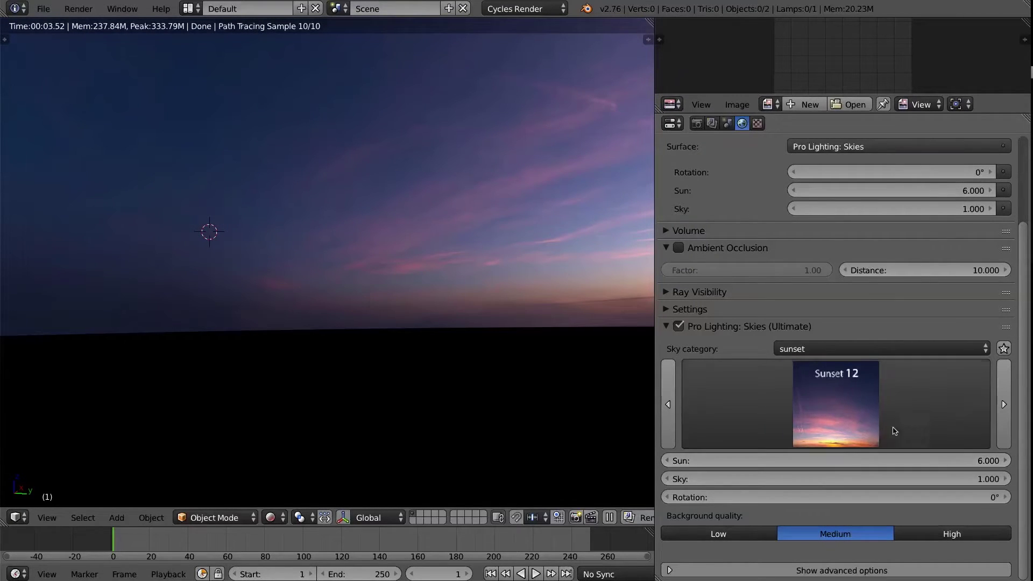
- Set the Sunset 12 sky's sun strength to 2 and its sky strength to 0.1
click(811, 460)
text(2)
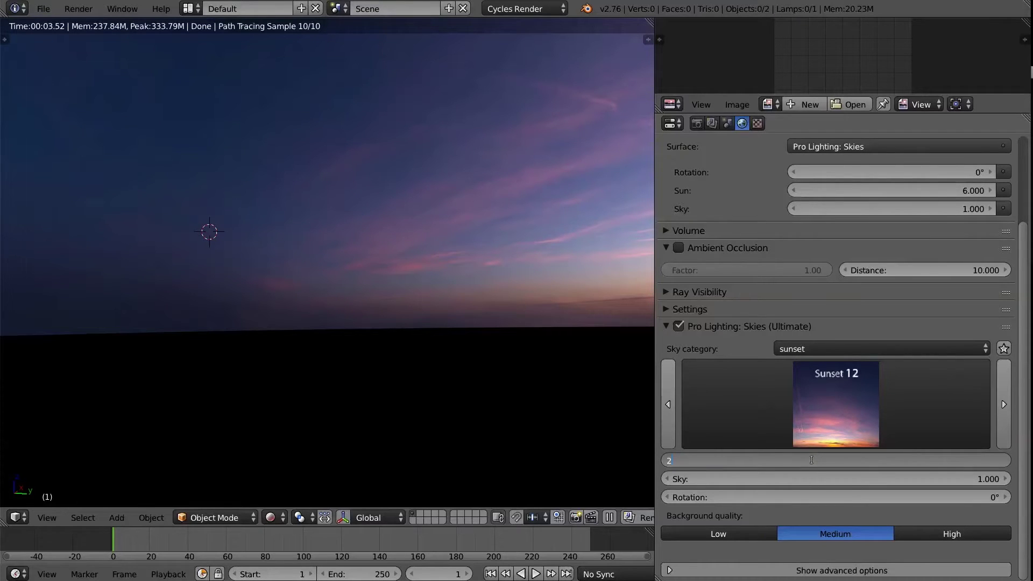
key(Return)
click(785, 484)
text(0.1)
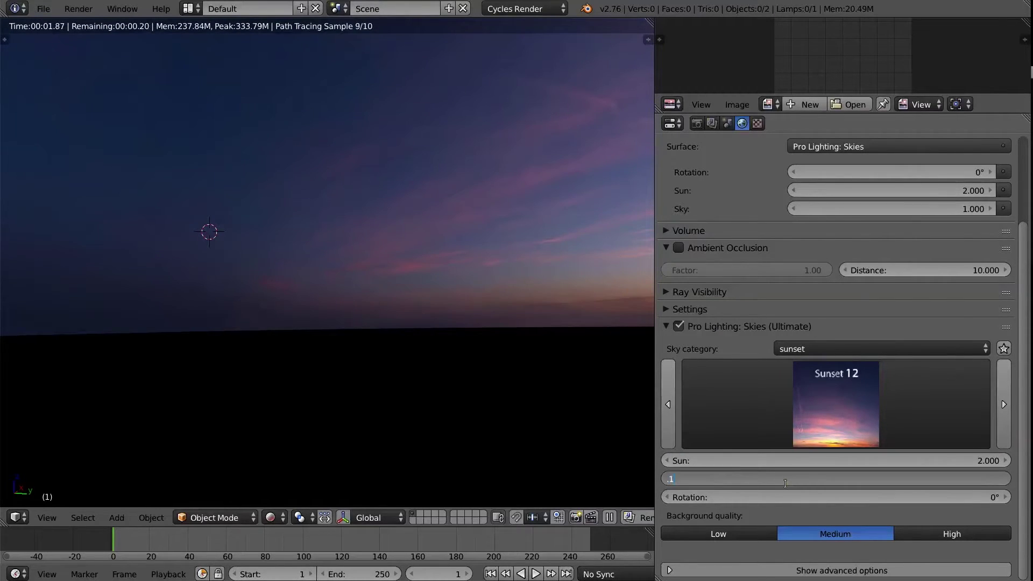
key(Return)
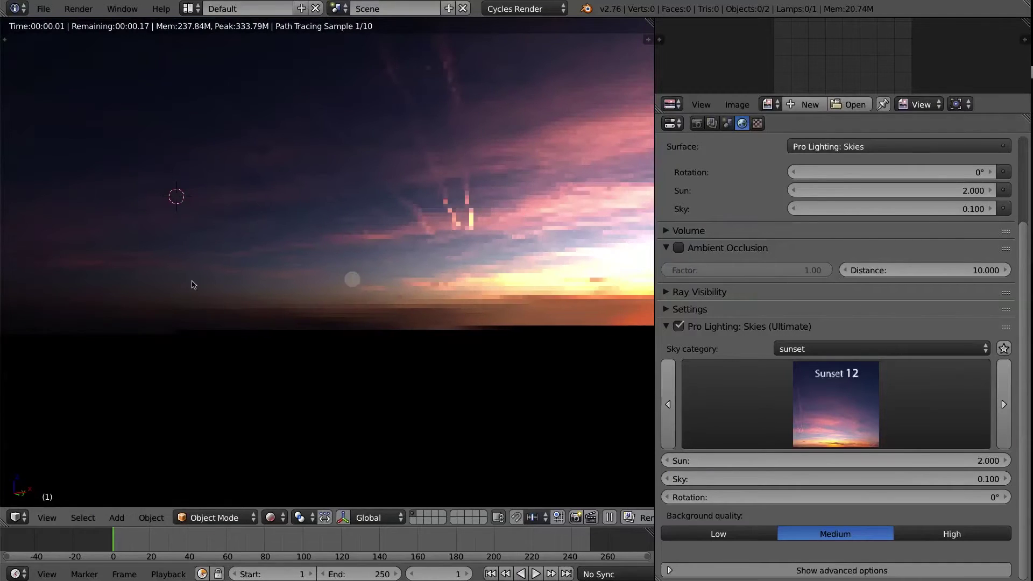
- Save Sunset 12 as a favorite and check its stored settings by switching to Sunset 13 and back
mouse_move(998, 349)
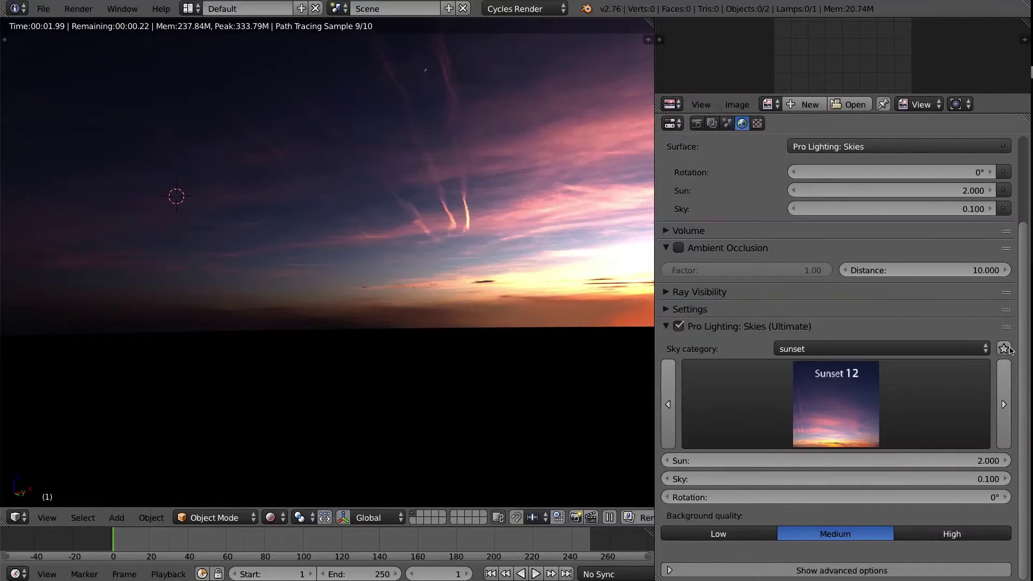
click(1004, 388)
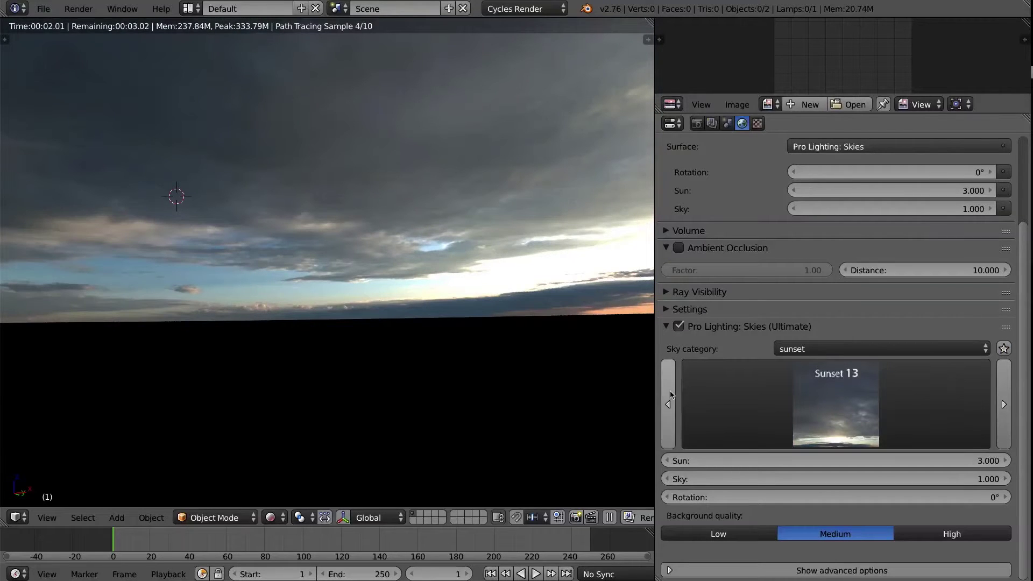
click(668, 393)
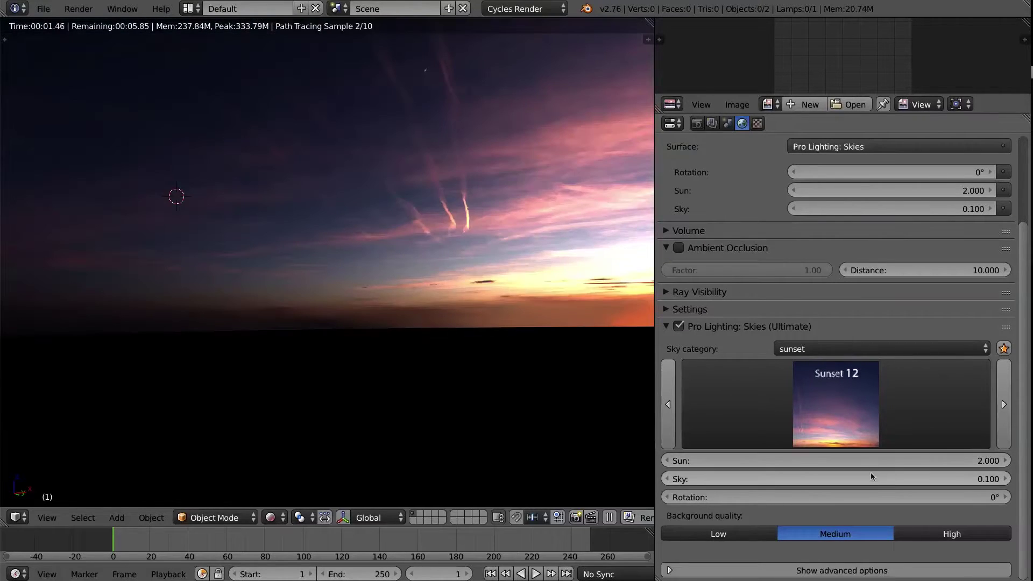
- Switch the sky category to favorites and view its thumbnail gallery
click(864, 349)
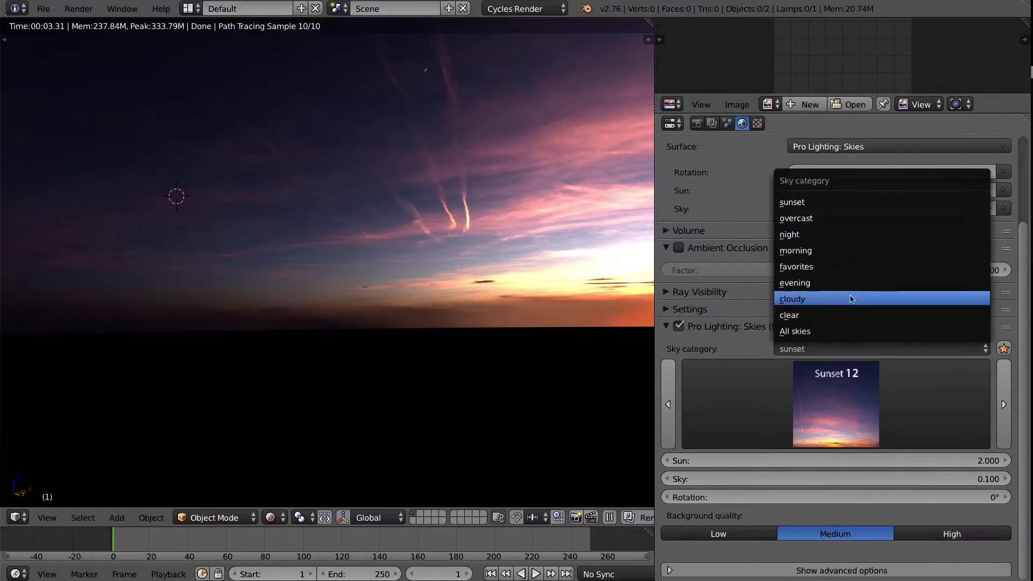
click(824, 267)
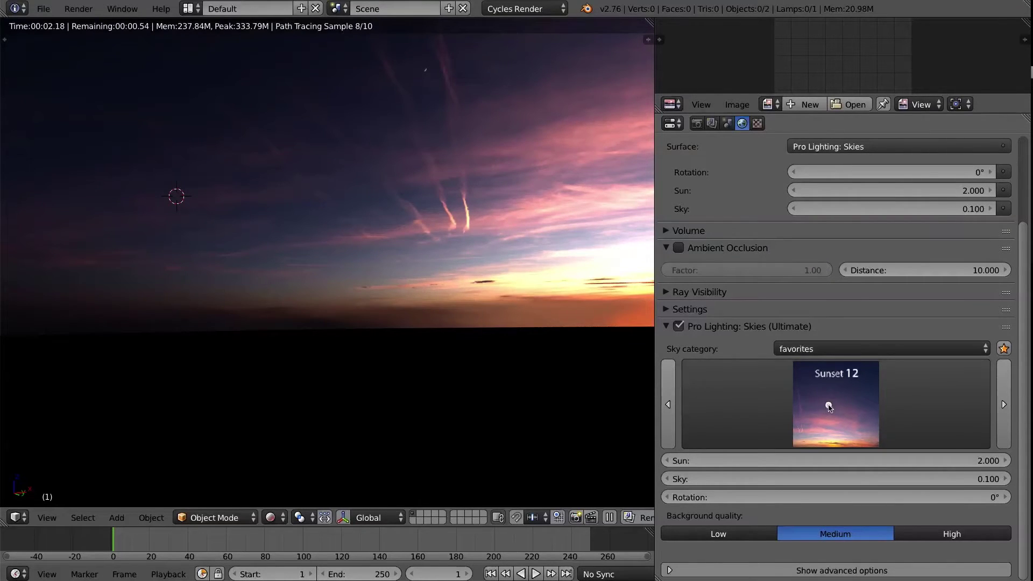
click(828, 407)
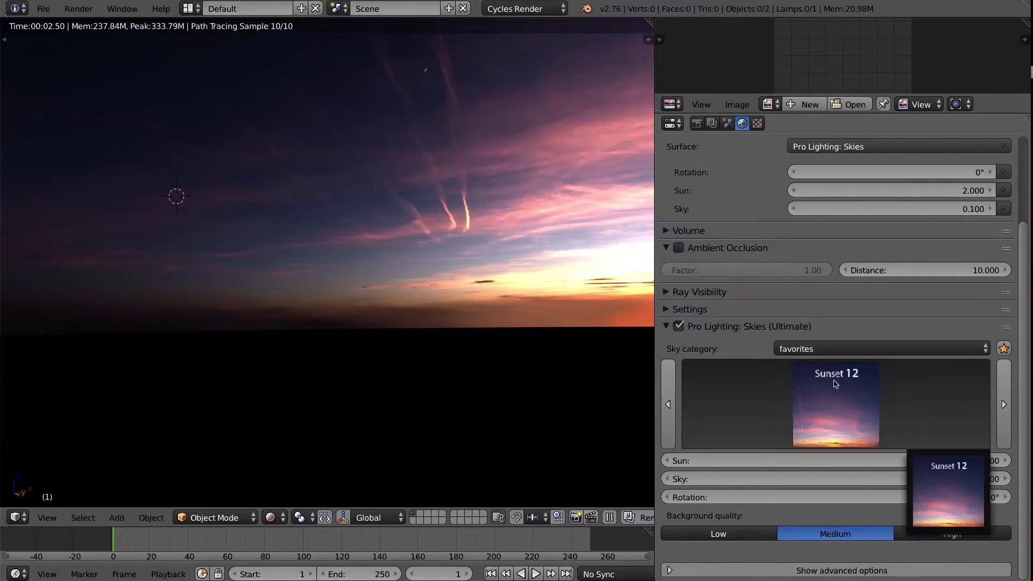
- Mark Overcast 01 from the overcast category as a favorite and advance to Overcast 02
click(823, 348)
click(819, 219)
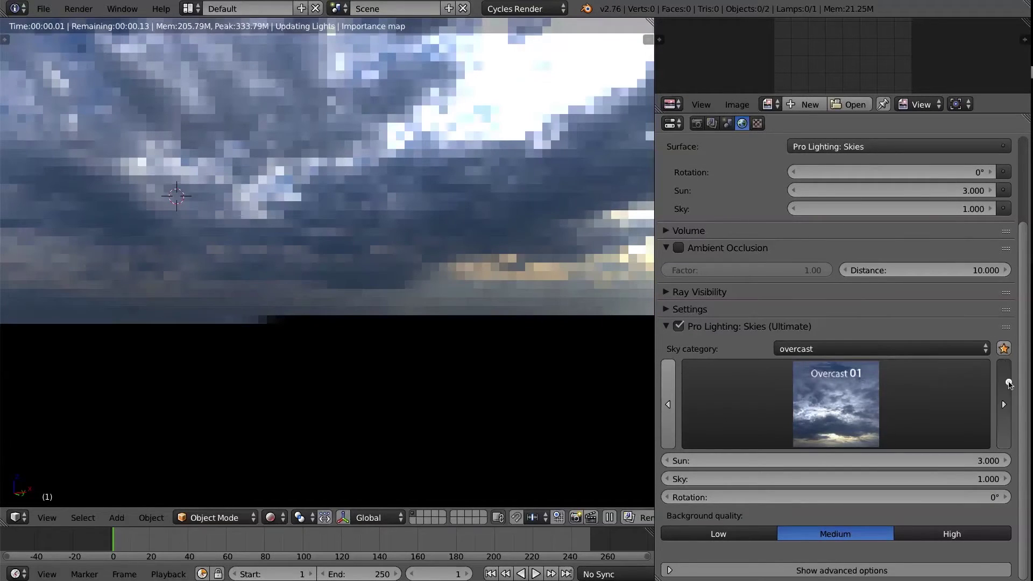
click(1004, 404)
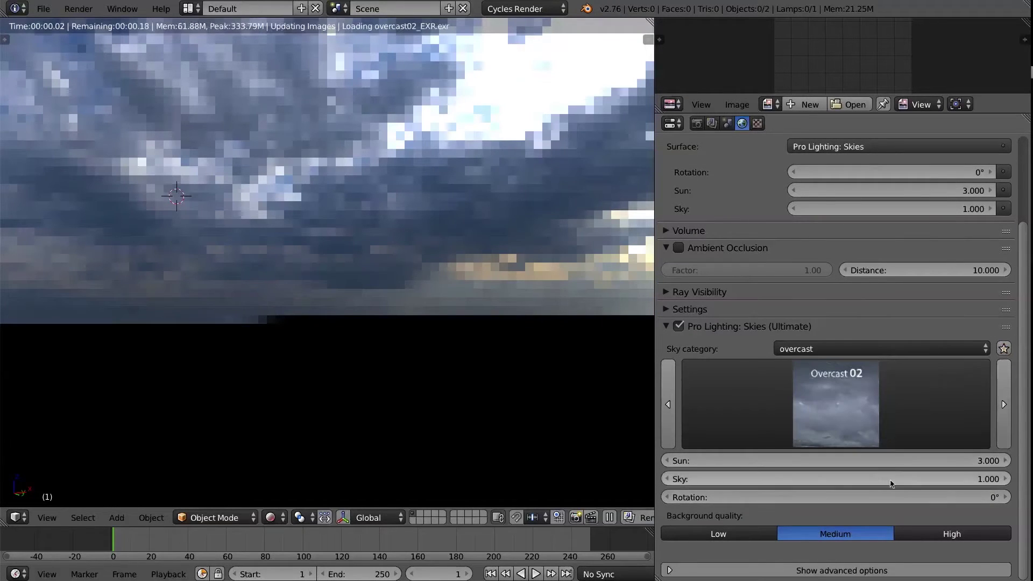
- Set the Overcast 02 sky's sun strength to 10 and add the sky to the favorites
click(868, 461)
text(10)
key(Return)
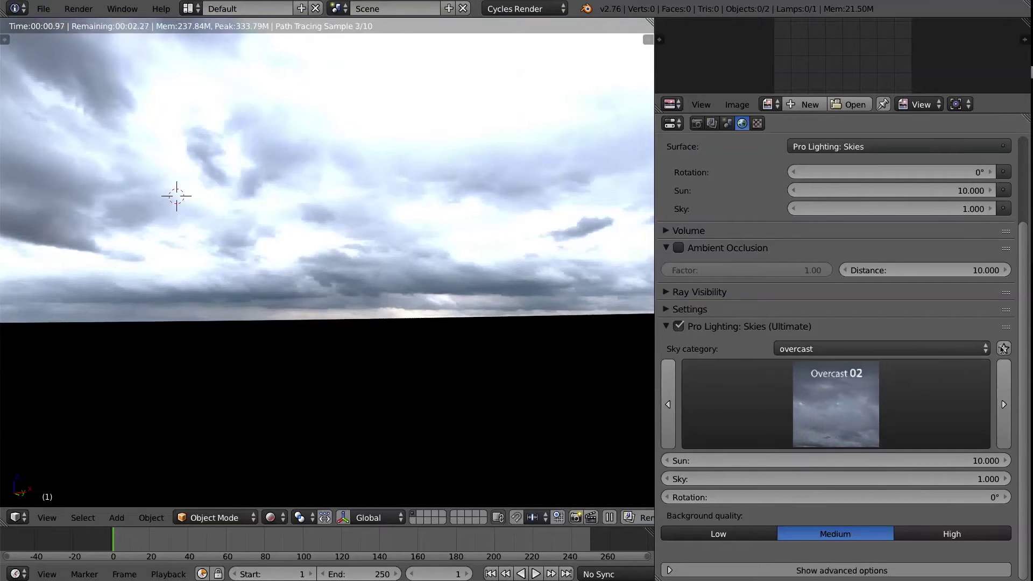
- Switch the sky category to favorites and apply the Overcast 02 sky from its gallery
click(929, 348)
click(850, 267)
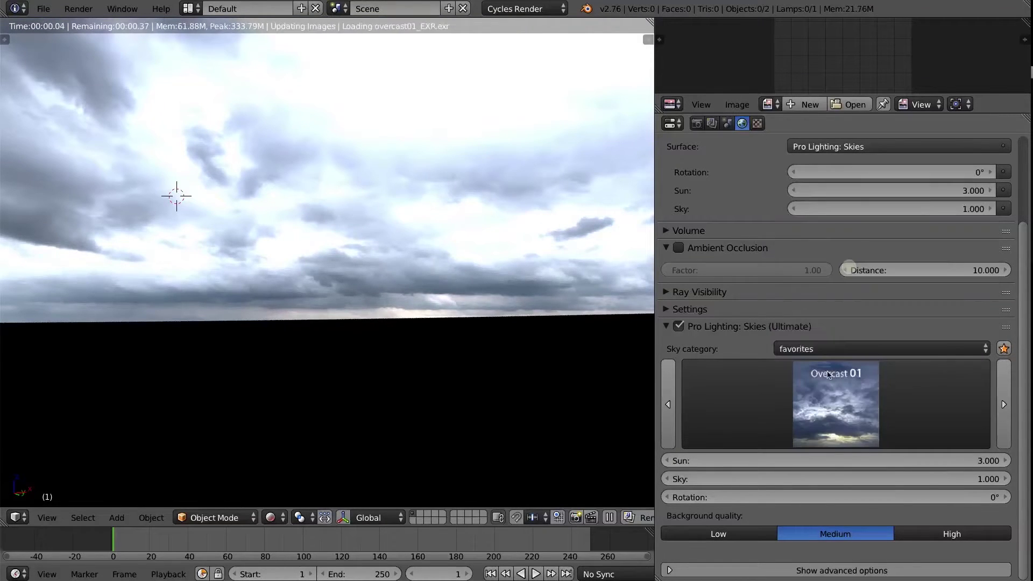
click(828, 401)
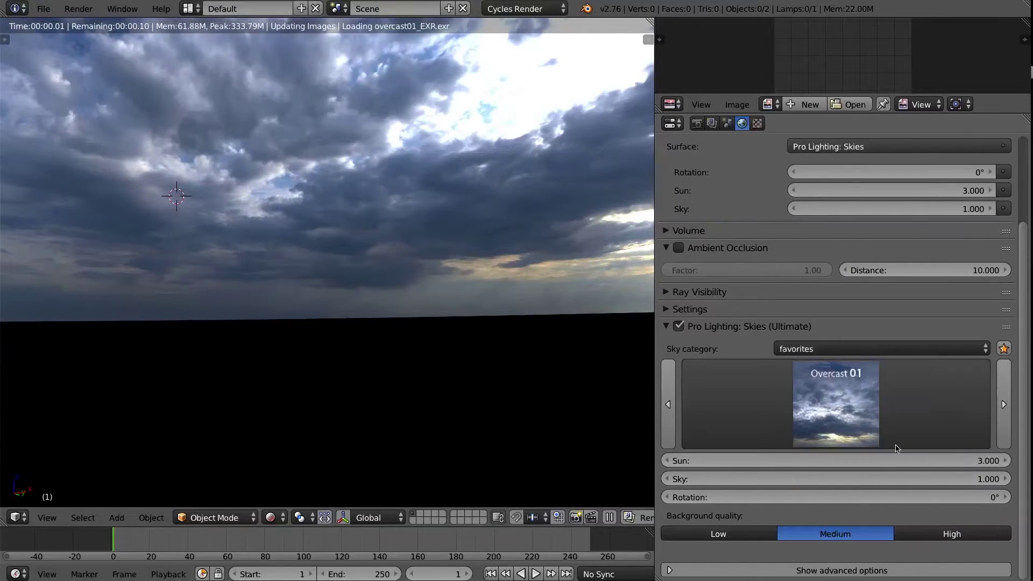
click(848, 415)
click(866, 487)
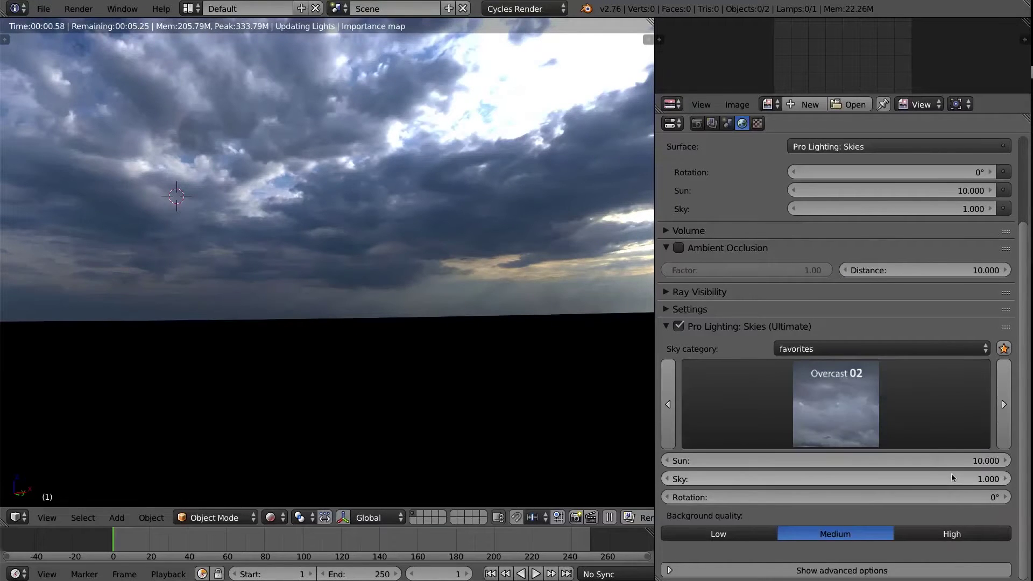
- Expand the advanced options of Pro Lighting: Skies and enable Use advanced settings
middle_drag(413, 268, 440, 297)
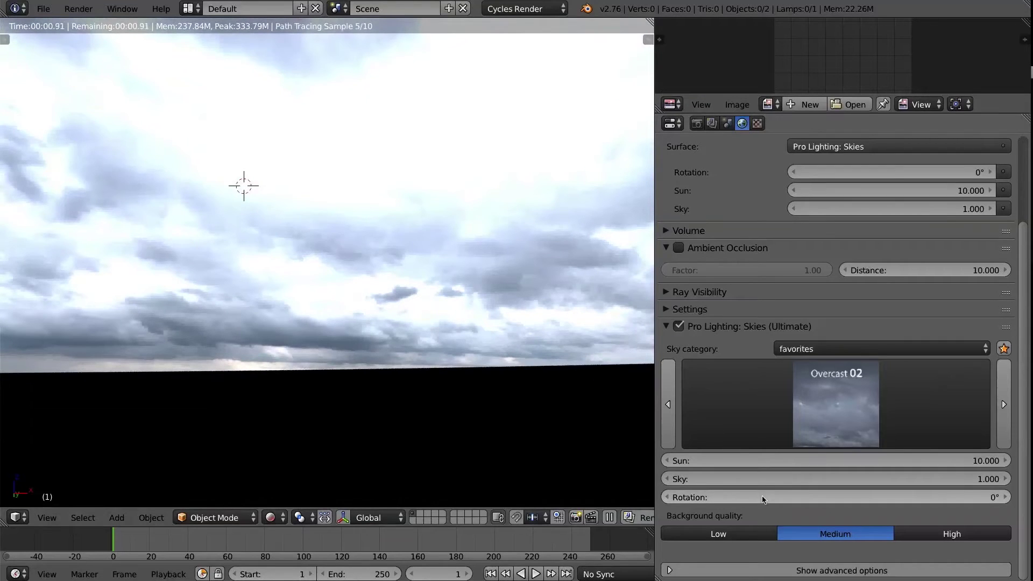
click(699, 570)
scroll(761, 495, down, 5)
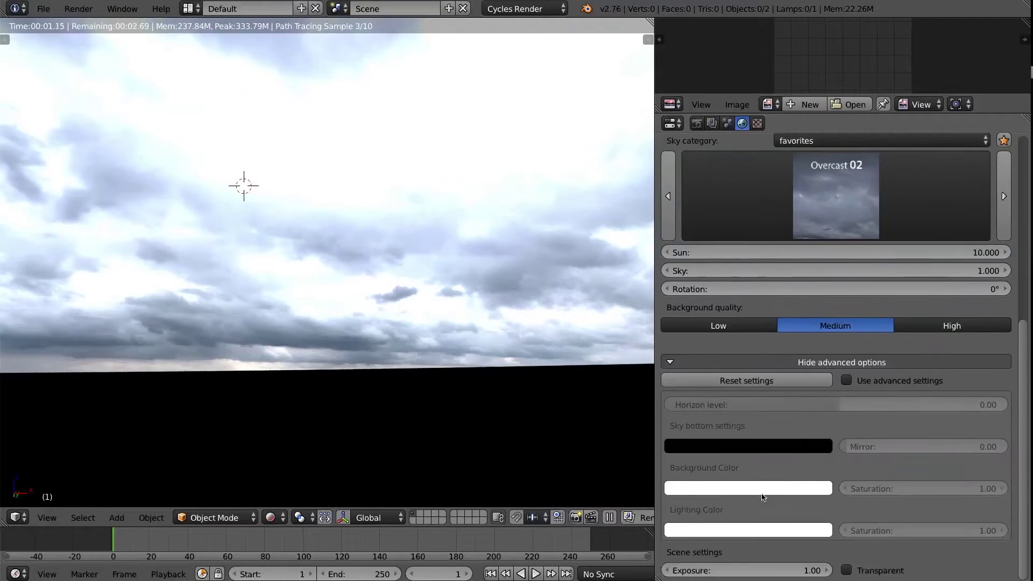
click(850, 382)
scroll(850, 382, up, 3)
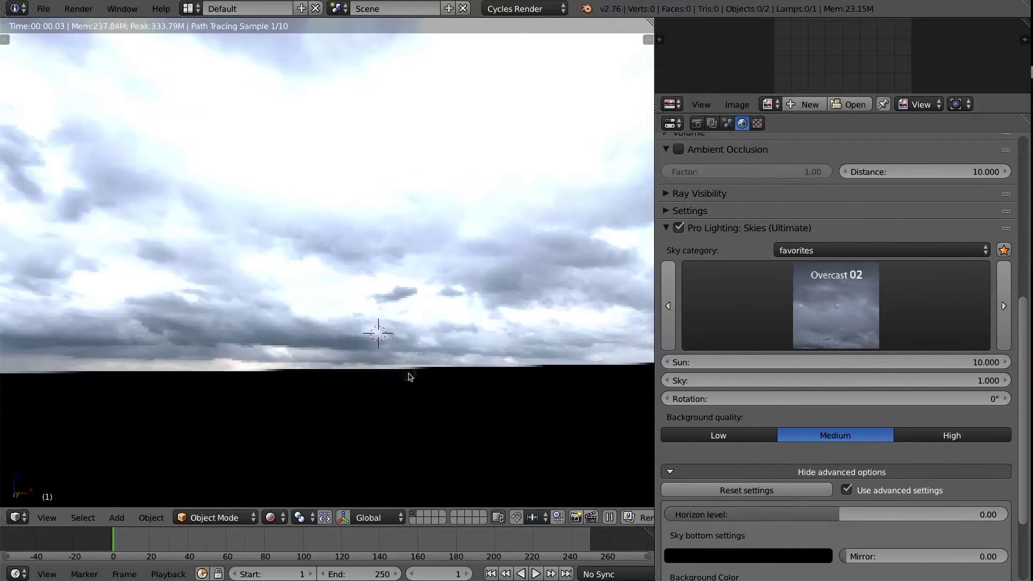
- Add a plane mesh, leave rendered shading, and scale the plane up into a large ground surface
middle_drag(402, 335, 401, 330)
key(shift+a)
mouse_move(419, 342)
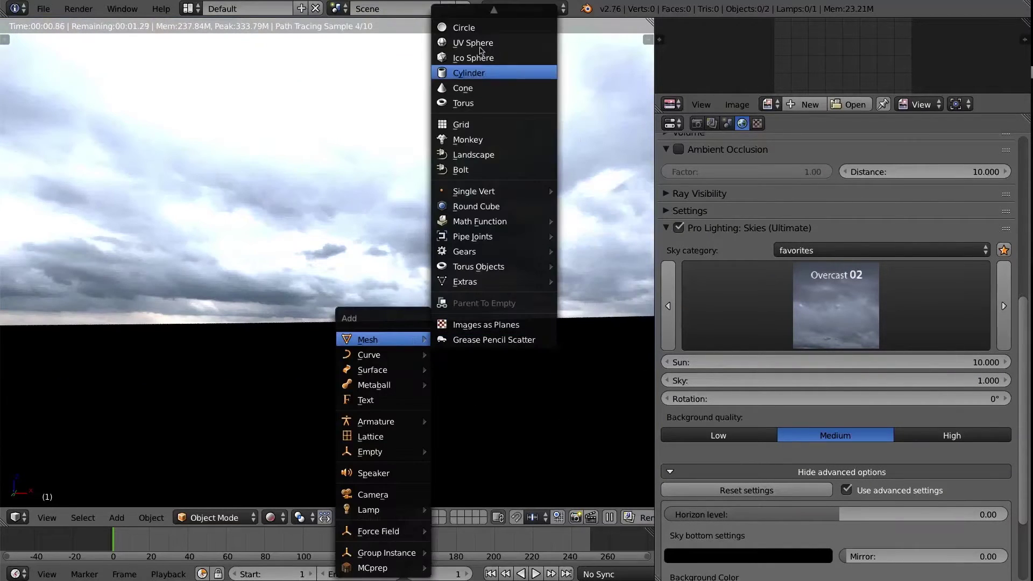
scroll(473, 73, up, 2)
click(463, 17)
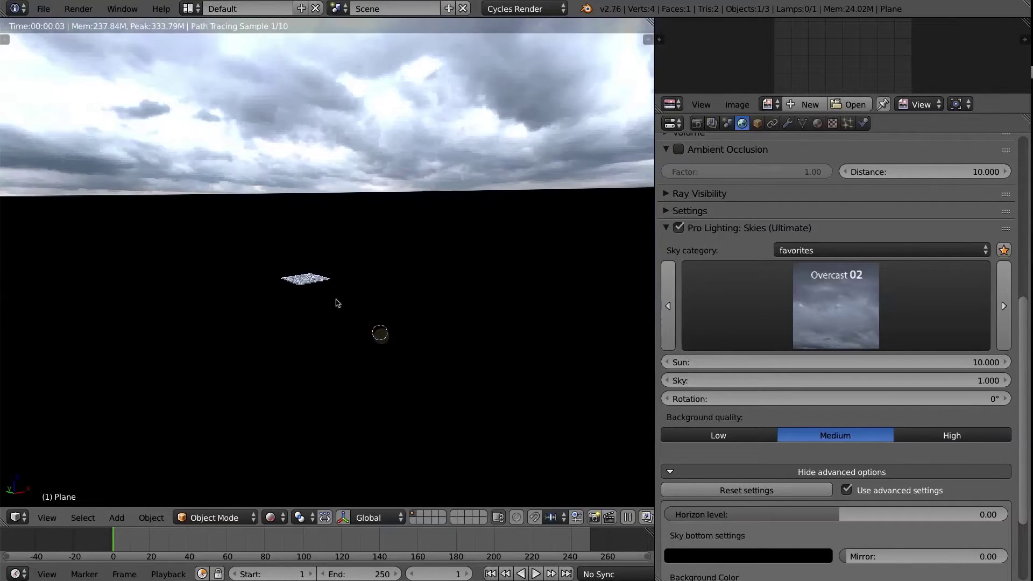
key(z)
key(s)
click(269, 281)
- Add an icosphere, move it back so it sits half sunk in the ground plane, and return to rendered shading
key(shift+a)
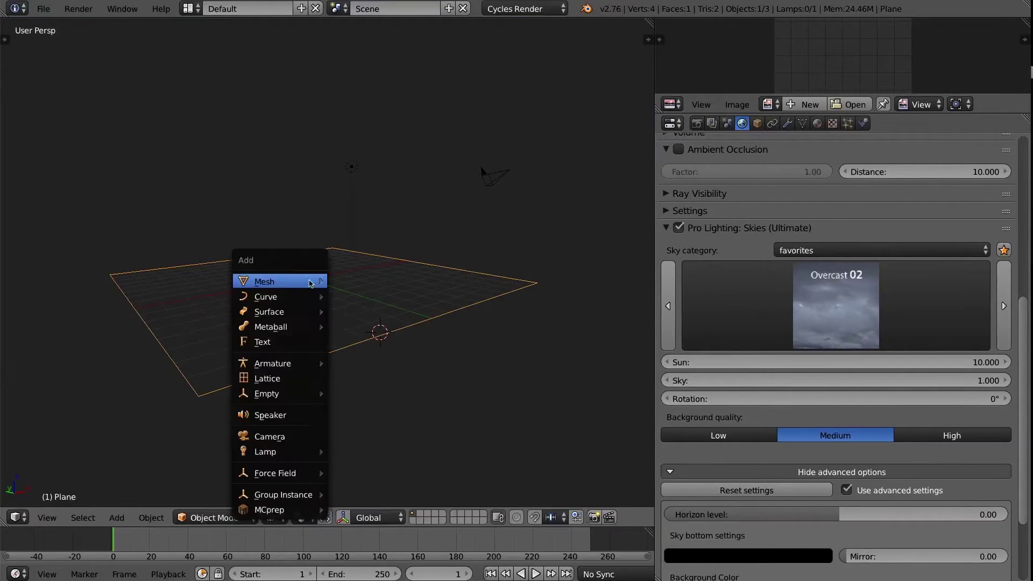
click(370, 342)
key(g)
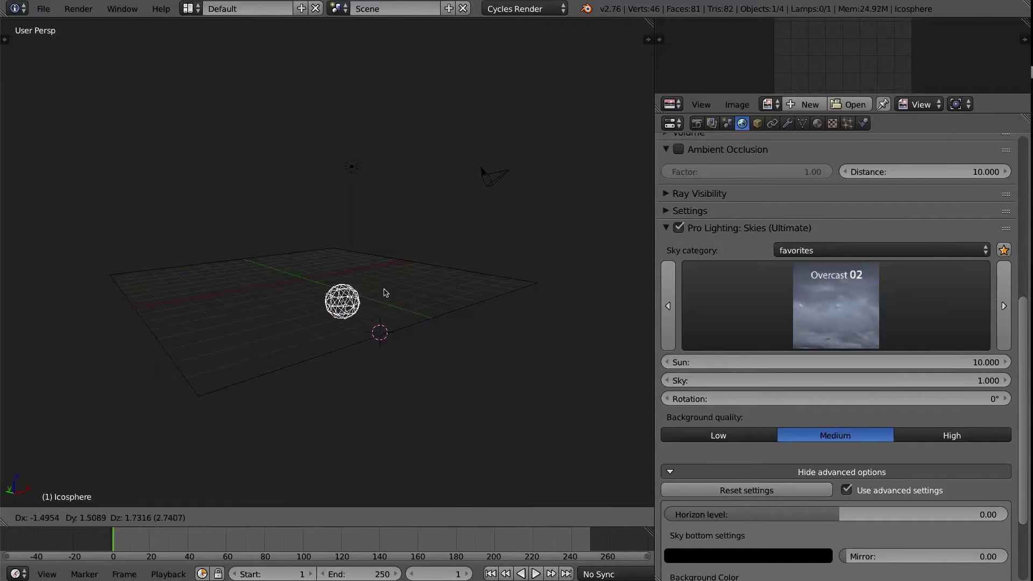
click(406, 274)
mouse_move(405, 275)
middle_down()
mouse_move(431, 291)
mouse_move(346, 265)
mouse_move(385, 249)
mouse_move(353, 266)
middle_up()
key(shift+z)
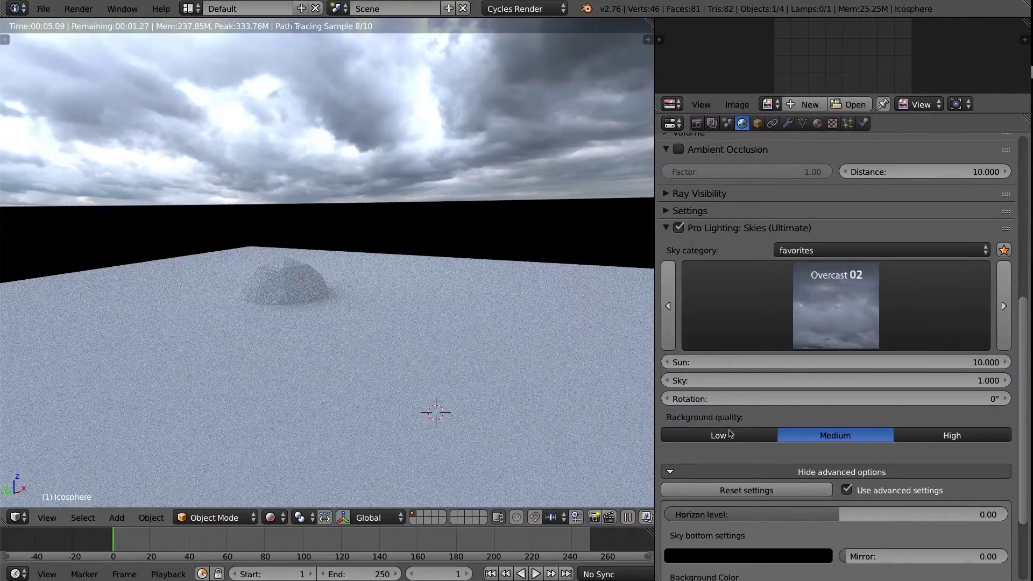
- Try a Mirror value of 1 for the sky bottom and return it to 0
scroll(730, 434, down, 4)
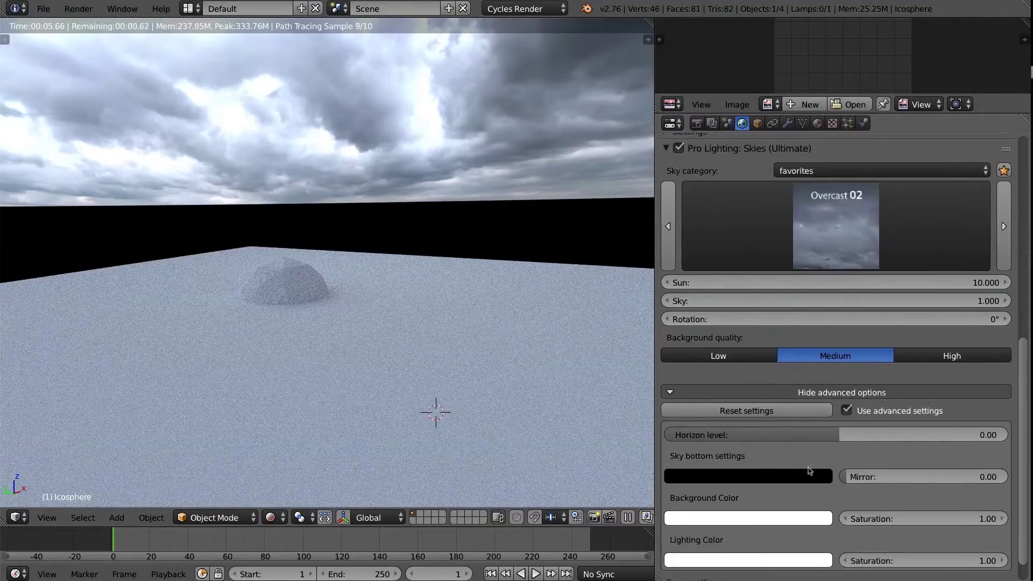
click(849, 477)
text(1)
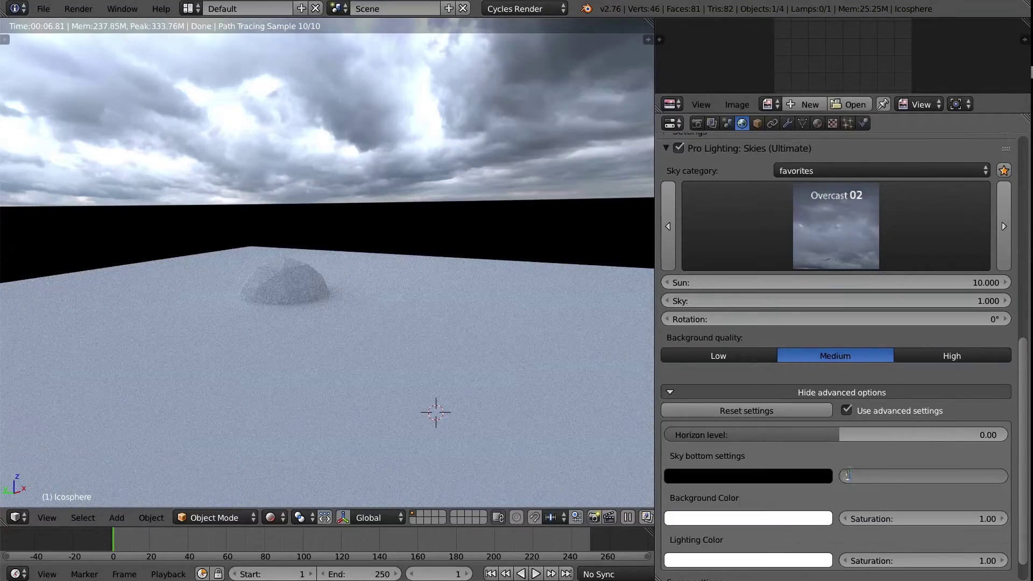
key(Return)
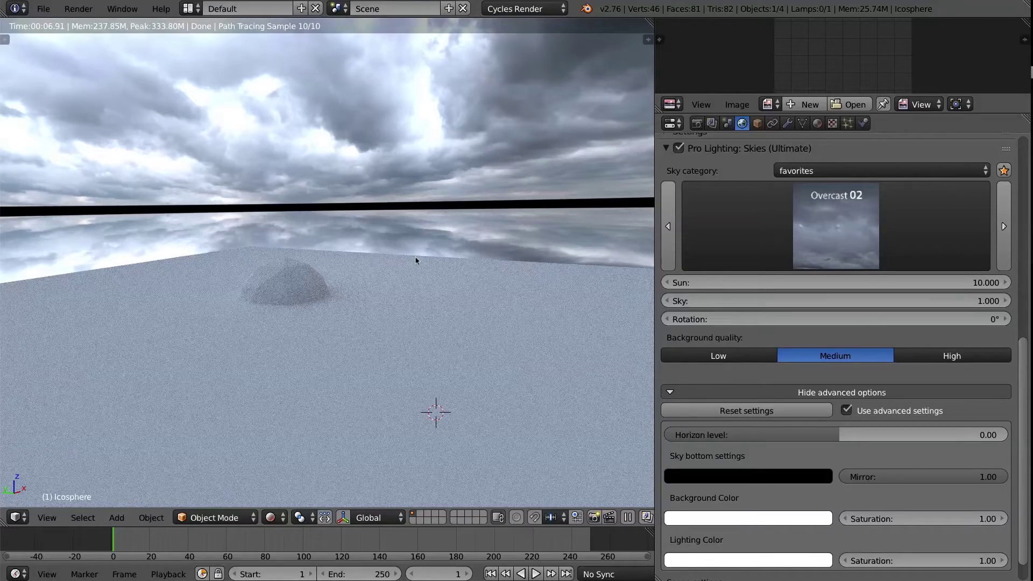
click(880, 478)
text(0)
key(Return)
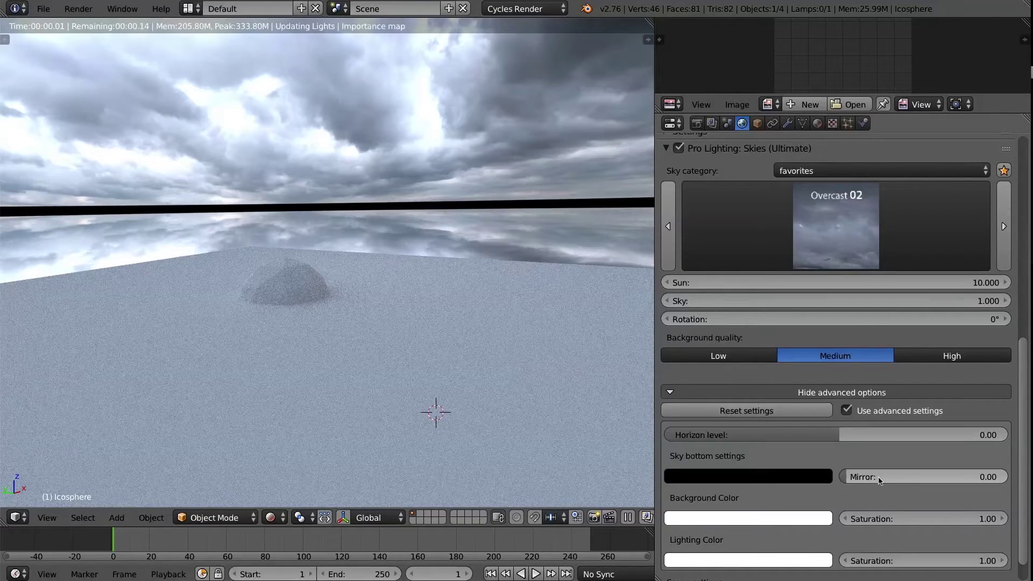
- Change the sky bottom color to a dark blue and set the horizon level to -0.05
click(813, 477)
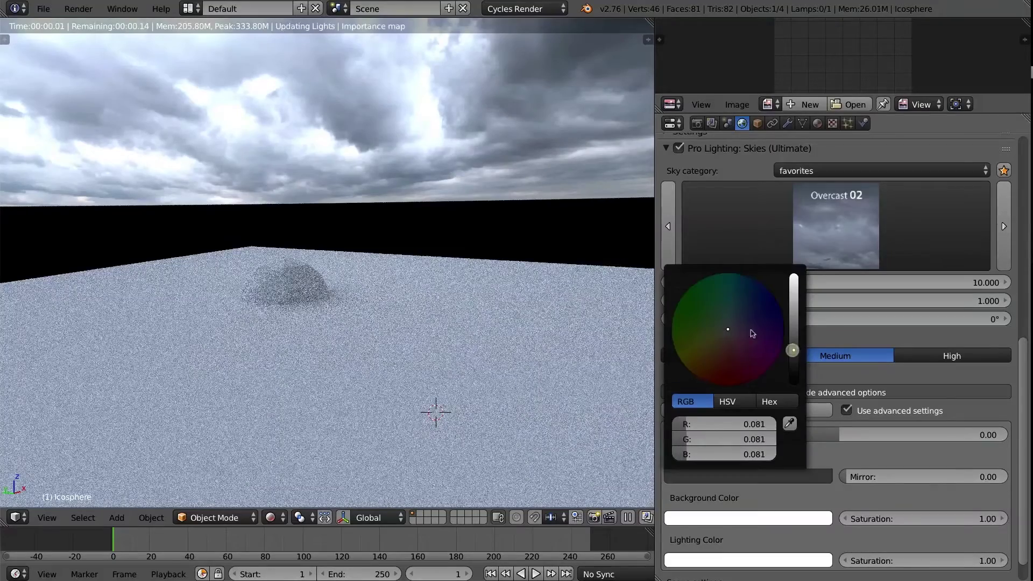
drag(752, 334, 738, 327)
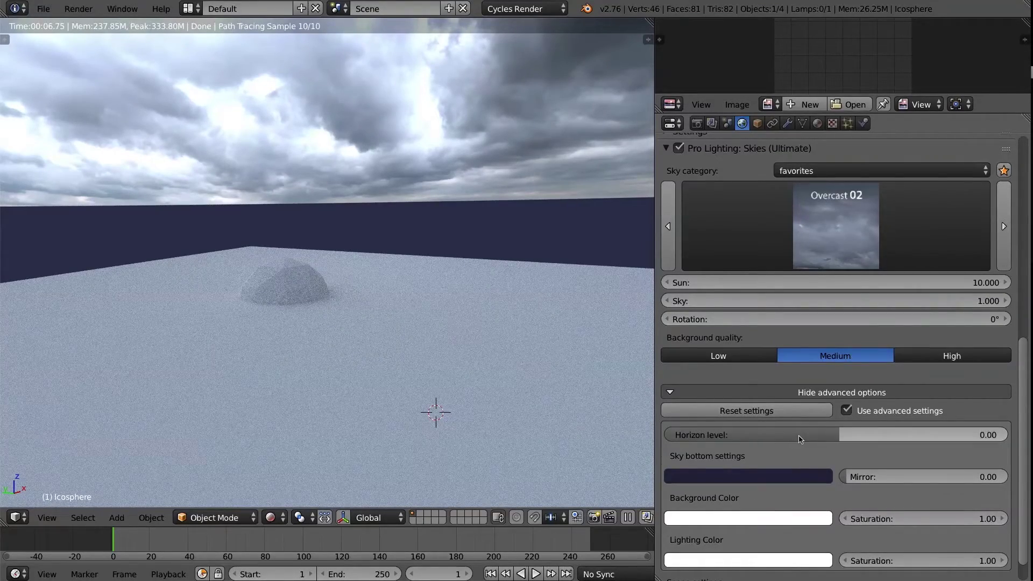
drag(793, 443, 799, 438)
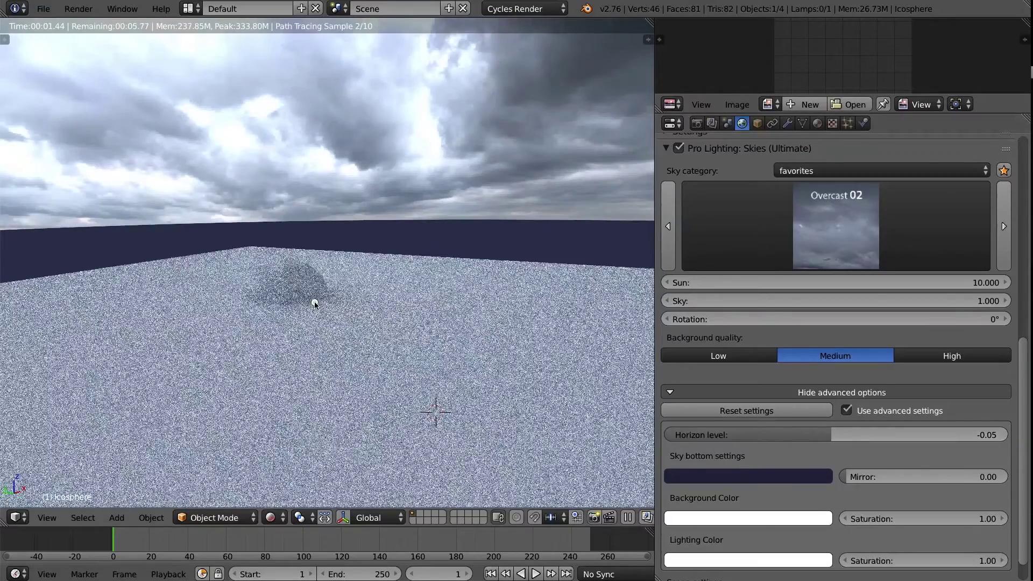
- Try lowering the sky's horizon level to -0.13 and raising it to 0.12
middle_drag(315, 304, 321, 295)
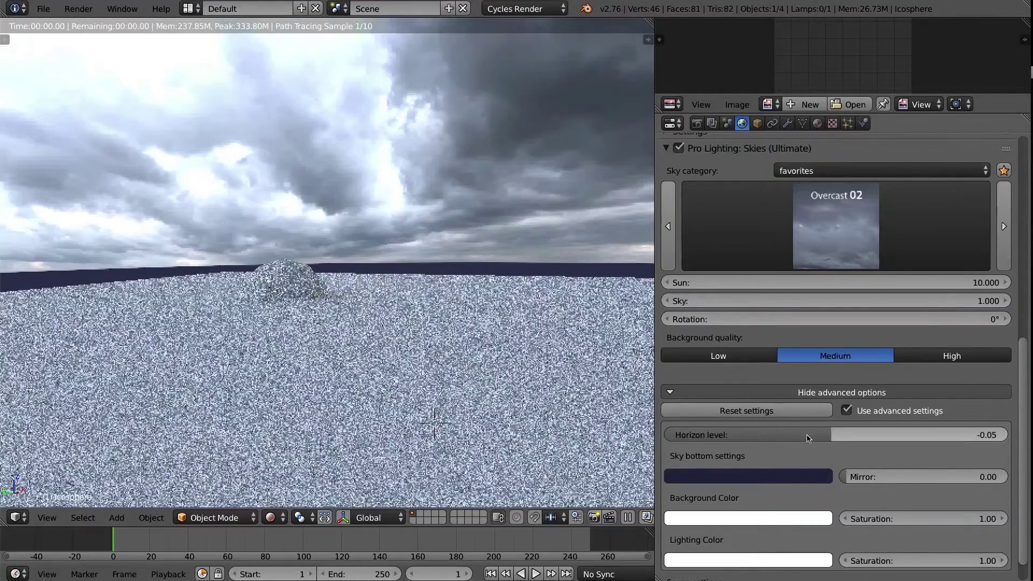
drag(806, 439, 805, 434)
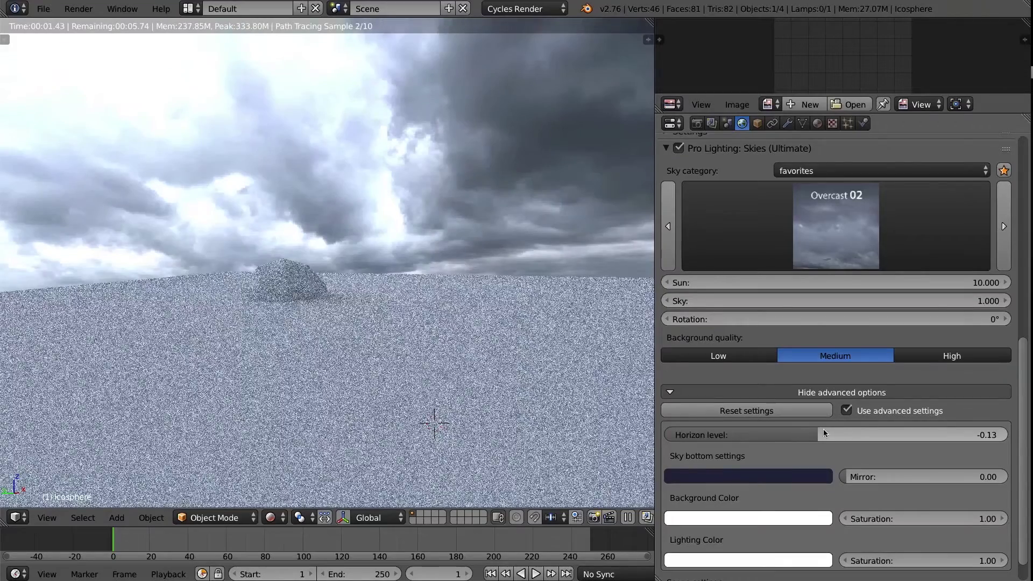
drag(786, 433, 817, 433)
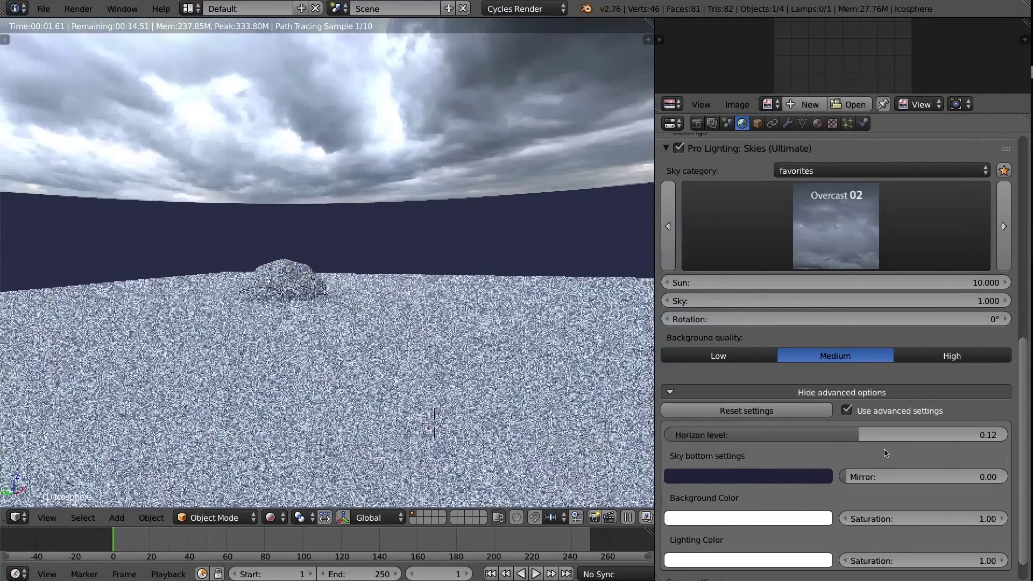
- Set the sky bottom's Mirror value to 1 and orbit to inspect the mirrored sky beneath the horizon
click(868, 477)
text(1)
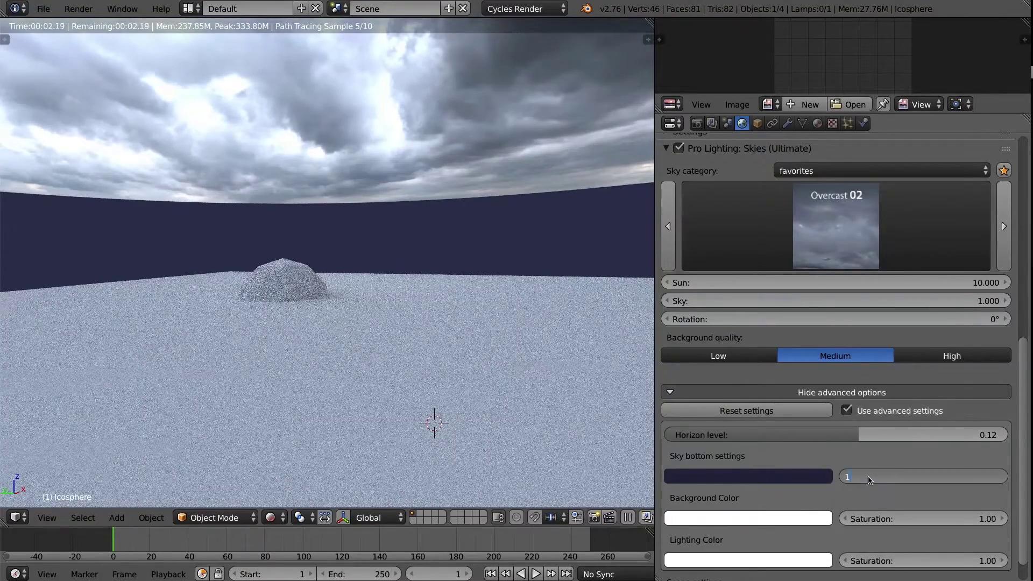
key(Return)
middle_drag(371, 312, 359, 153)
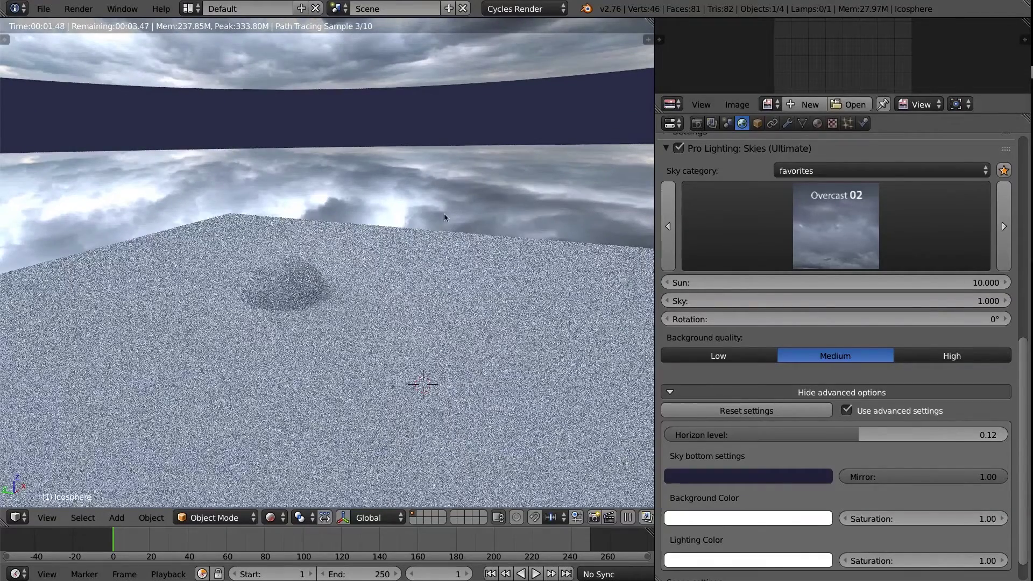
- Lower the horizon level to -0.53, check the sky around the ground plane, and raise it to -0.43
mouse_move(839, 433)
mouse_down()
mouse_move(738, 433)
mouse_move(829, 433)
mouse_up()
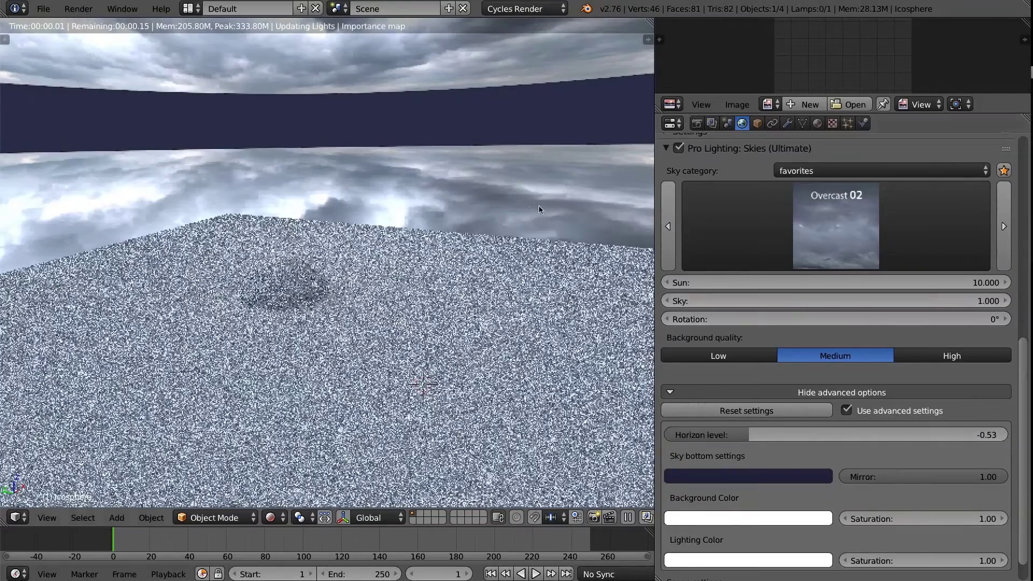
middle_drag(549, 190, 424, 308)
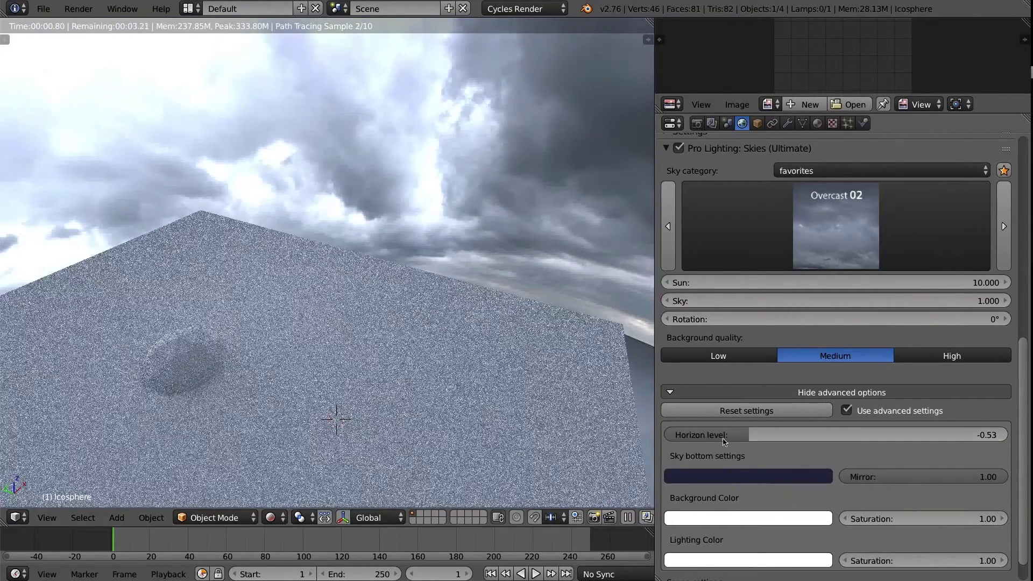
drag(726, 439, 742, 438)
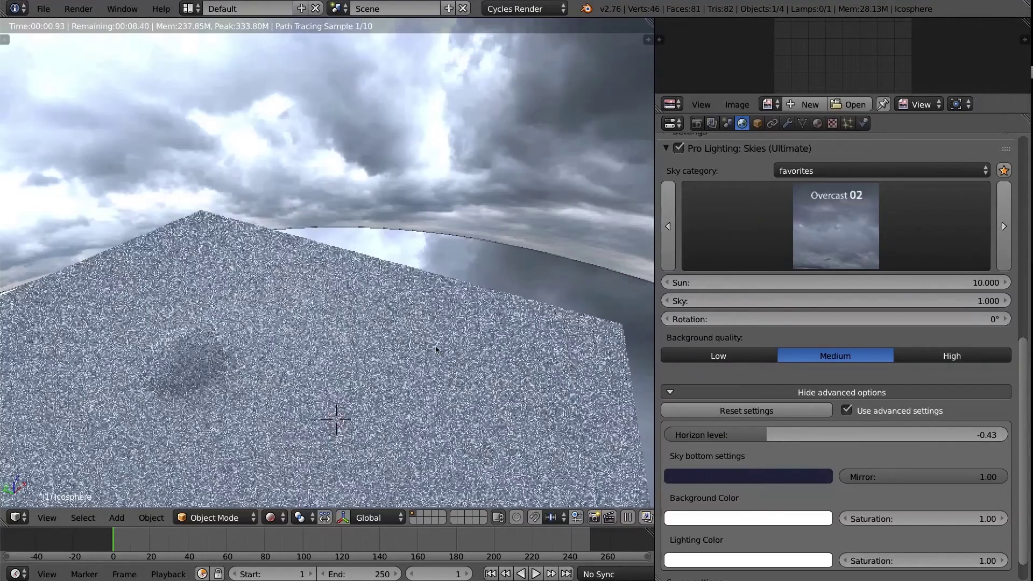
- Switch the favorites sky to Overcast 01 and look at its lighting on the icosphere
middle_drag(431, 341, 419, 296)
click(668, 226)
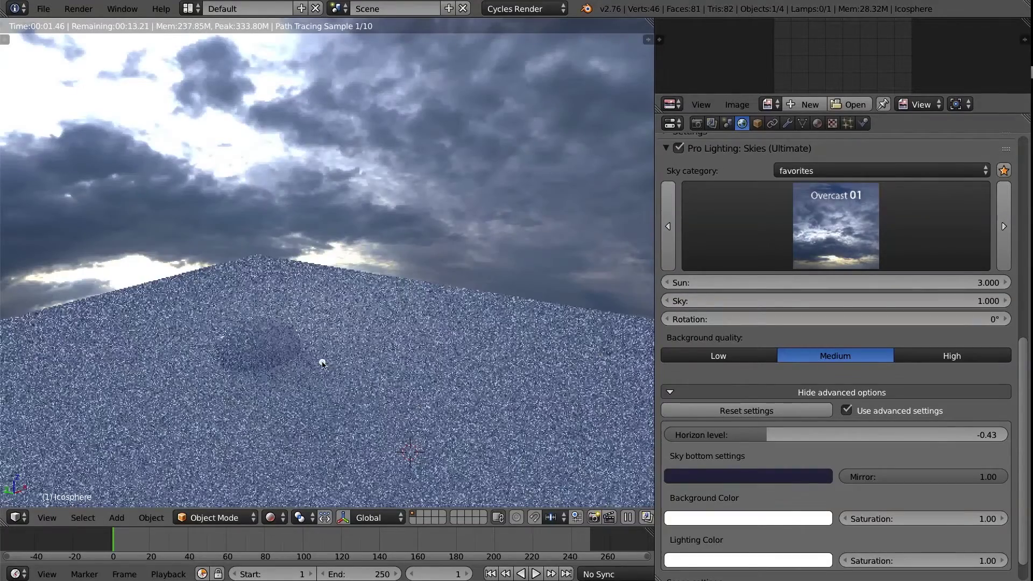
middle_drag(323, 362, 382, 350)
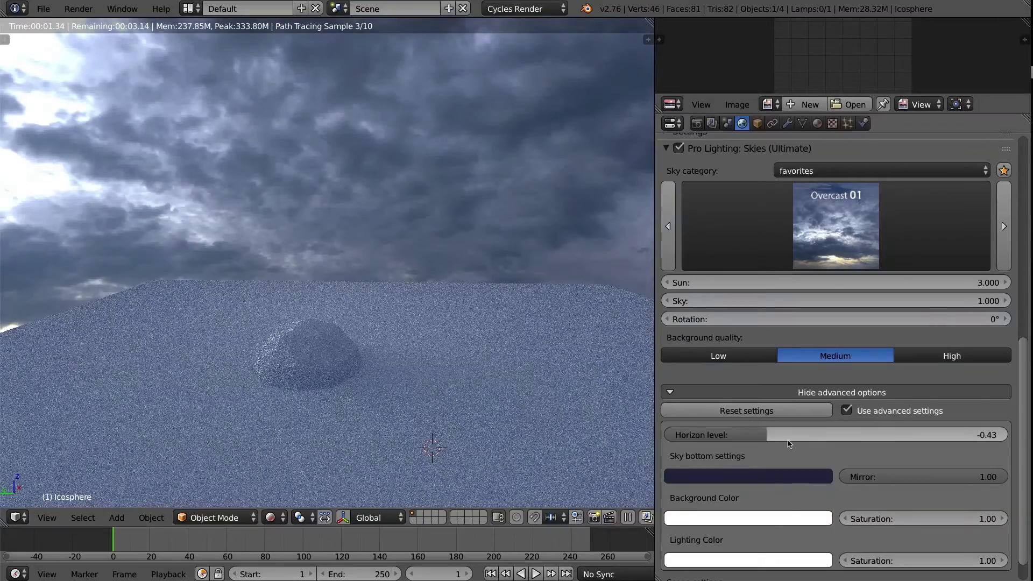
- Tint the sky's background color a light cyan in the advanced settings
scroll(786, 445, down, 2)
middle_drag(398, 347, 330, 307)
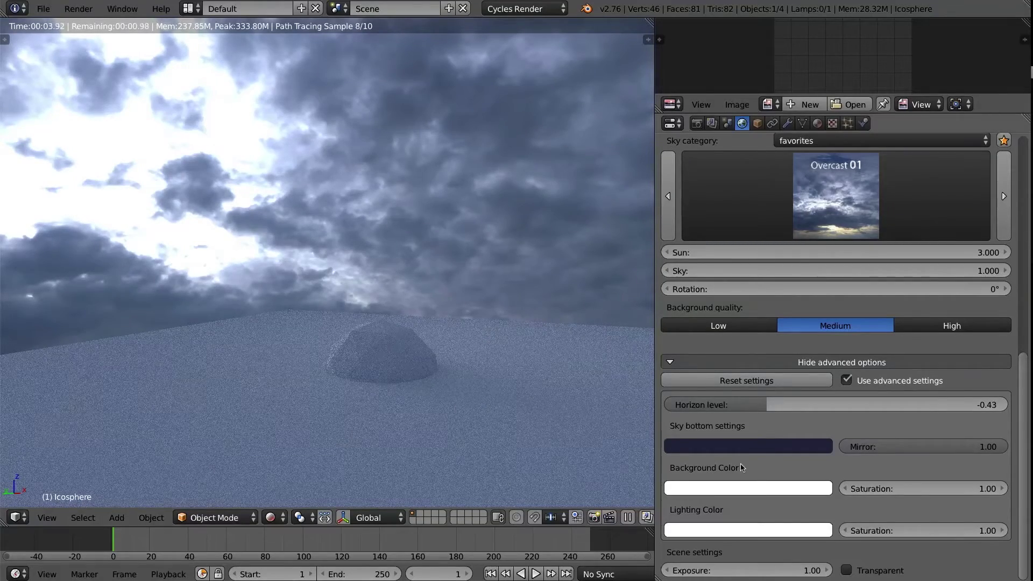
click(723, 488)
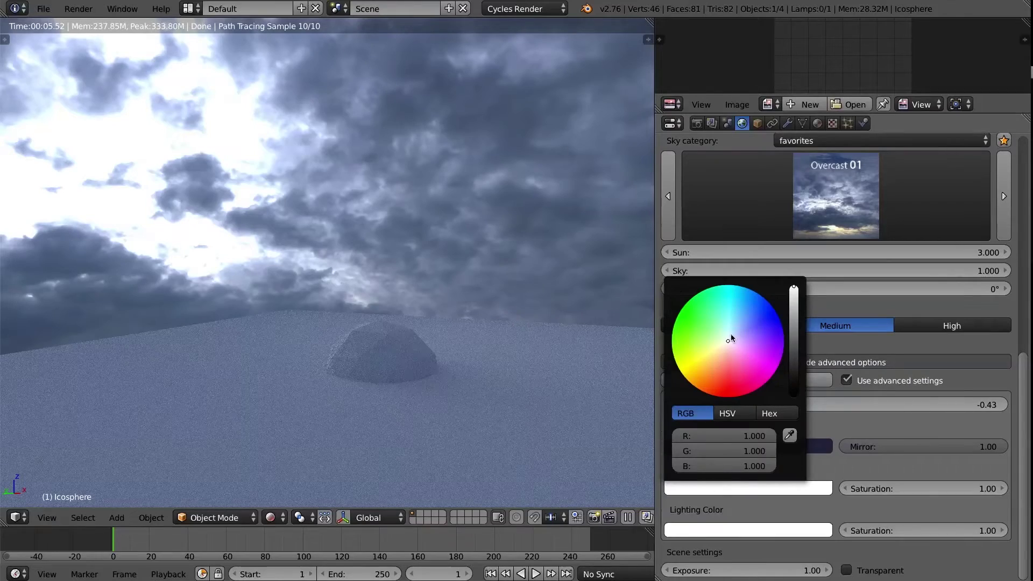
click(731, 328)
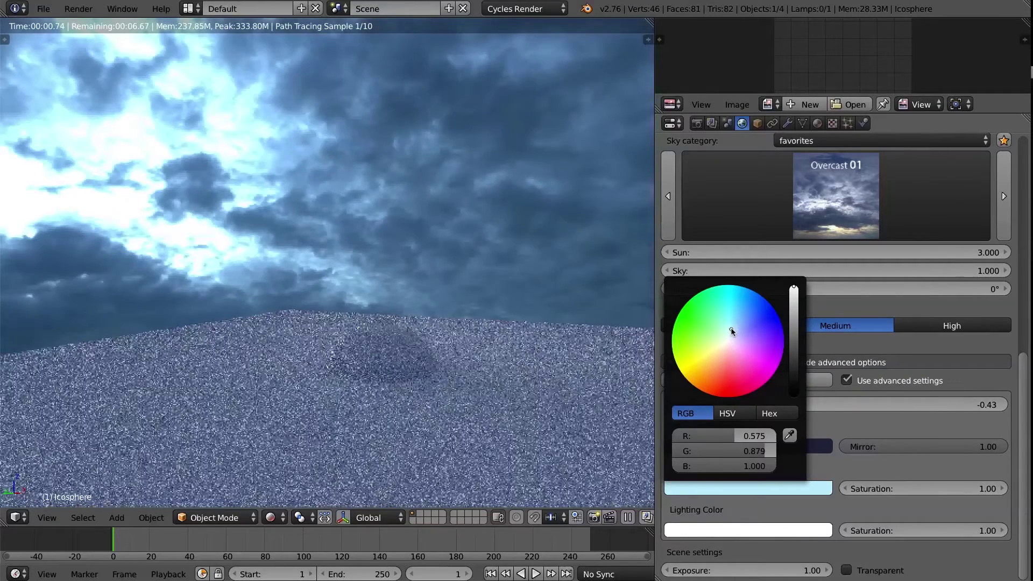
click(729, 330)
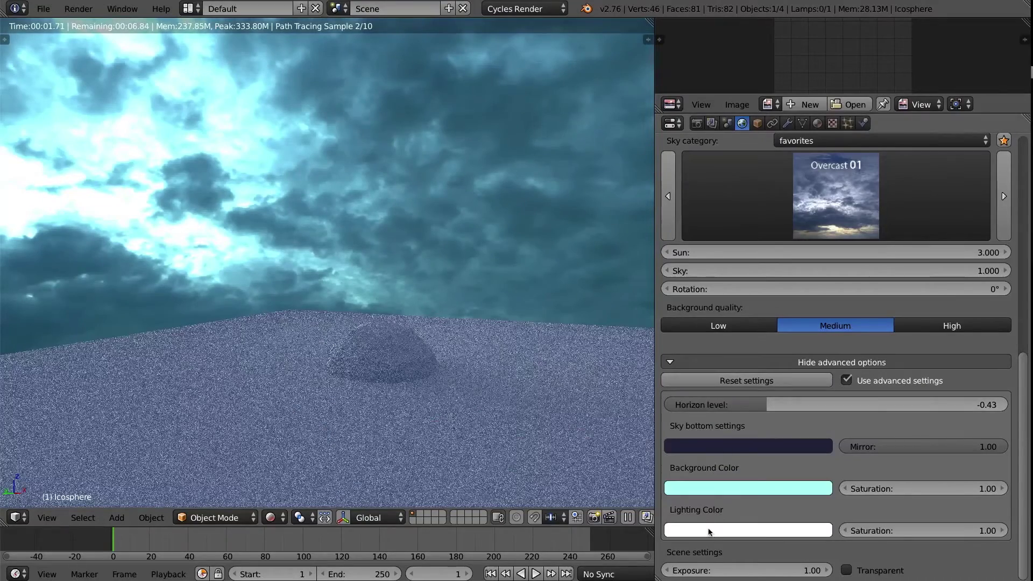
- Try sampling the cyan background color as the lighting color with the eyedropper
click(708, 531)
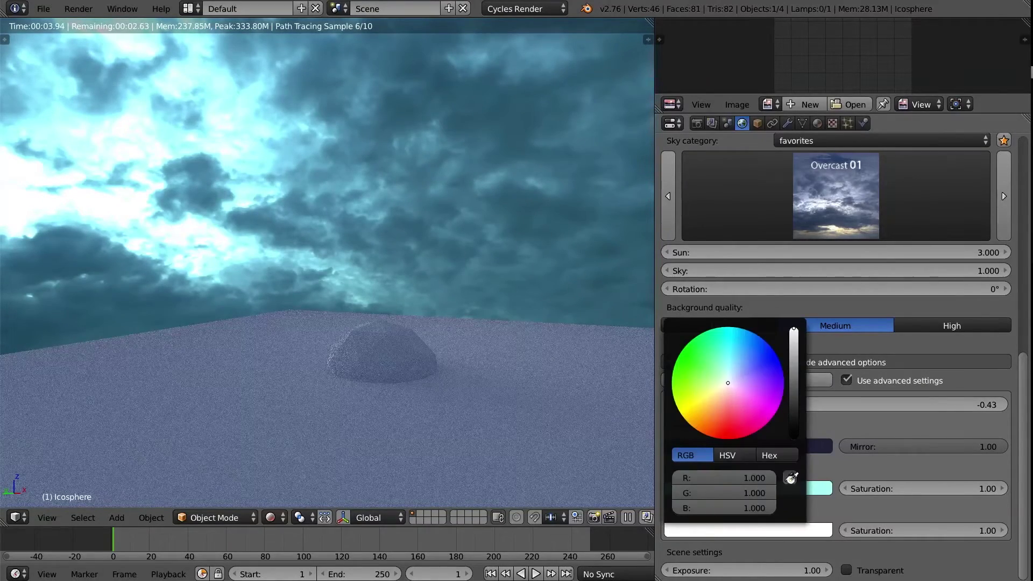
click(789, 476)
click(797, 490)
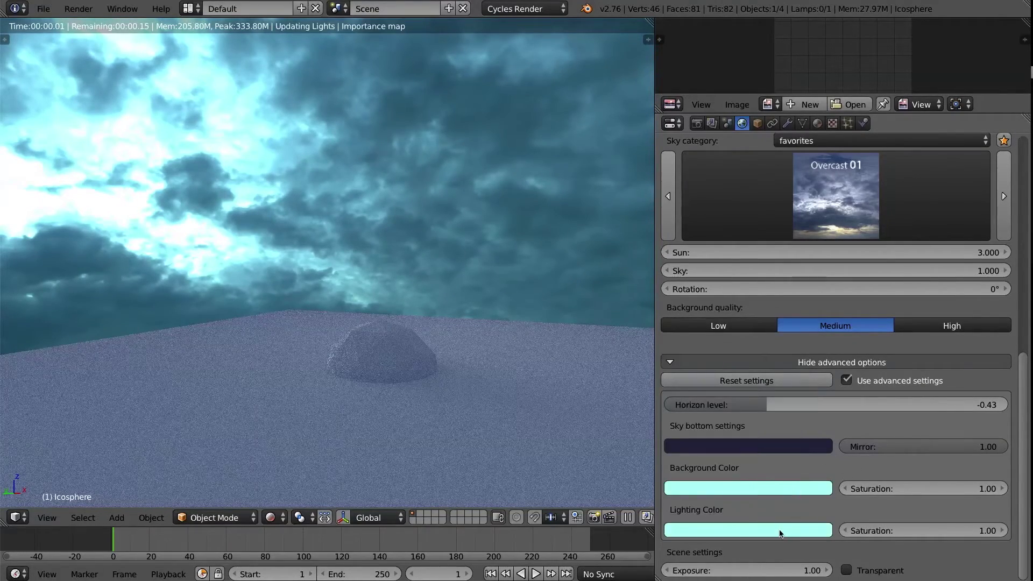
- Change the lighting color to a strong red and inspect the tinted light from several angles
click(779, 528)
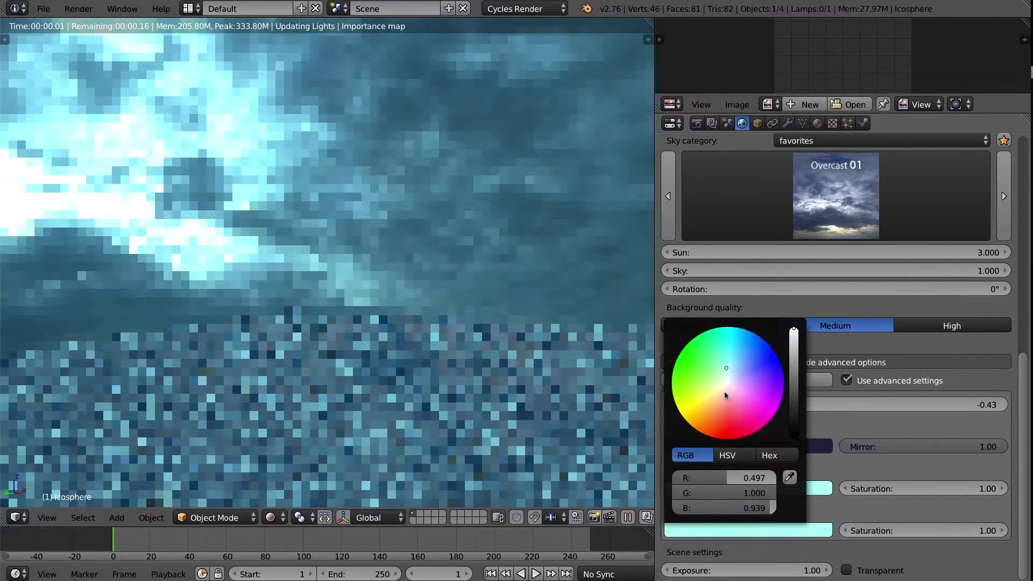
click(724, 400)
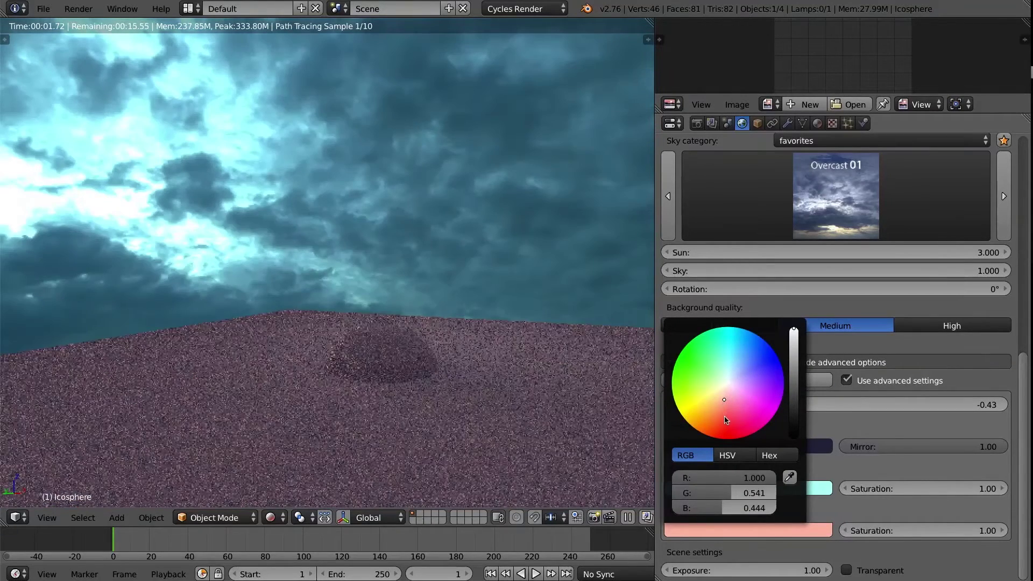
click(722, 422)
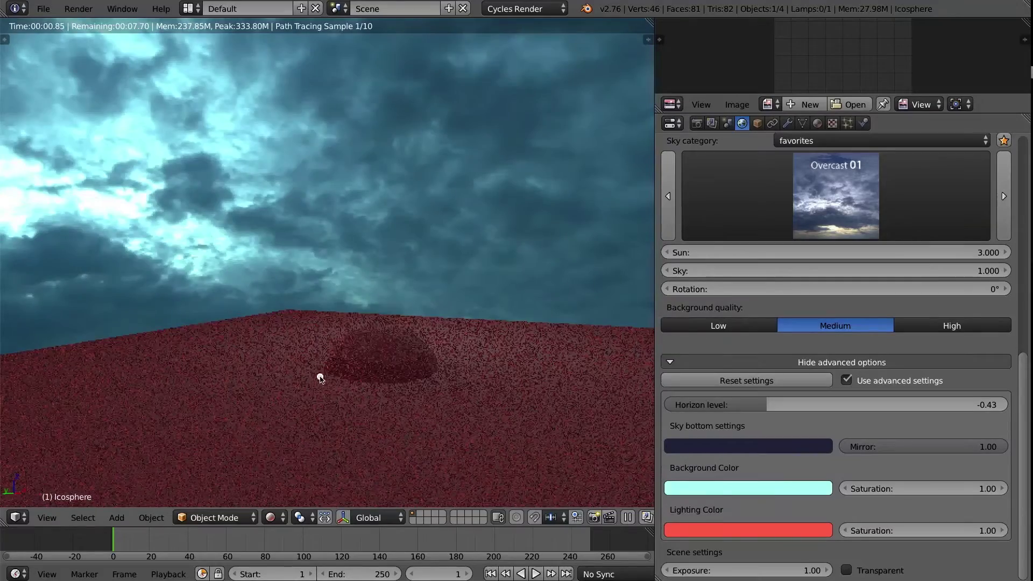
middle_drag(357, 376, 385, 375)
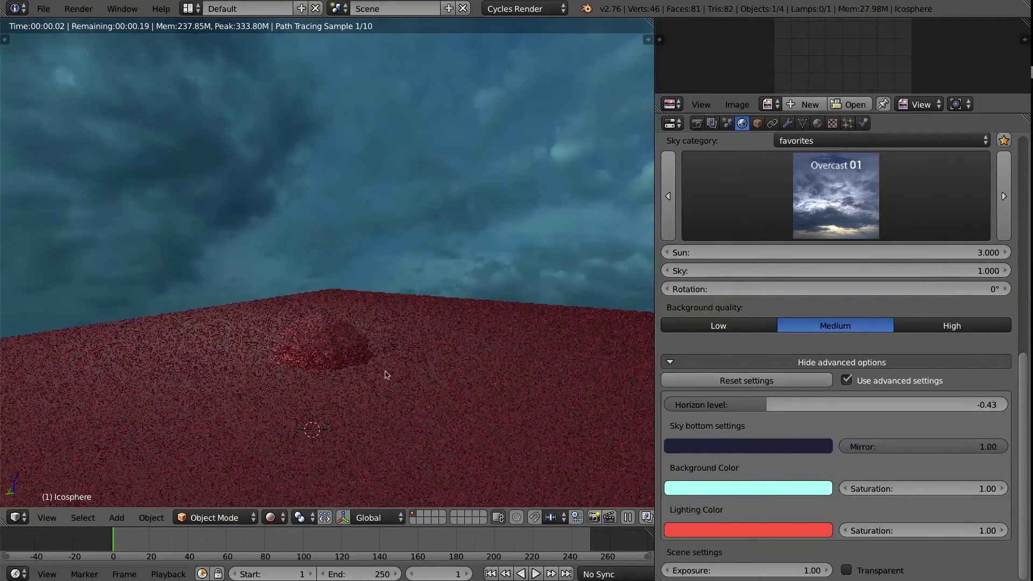
middle_drag(389, 329, 402, 220)
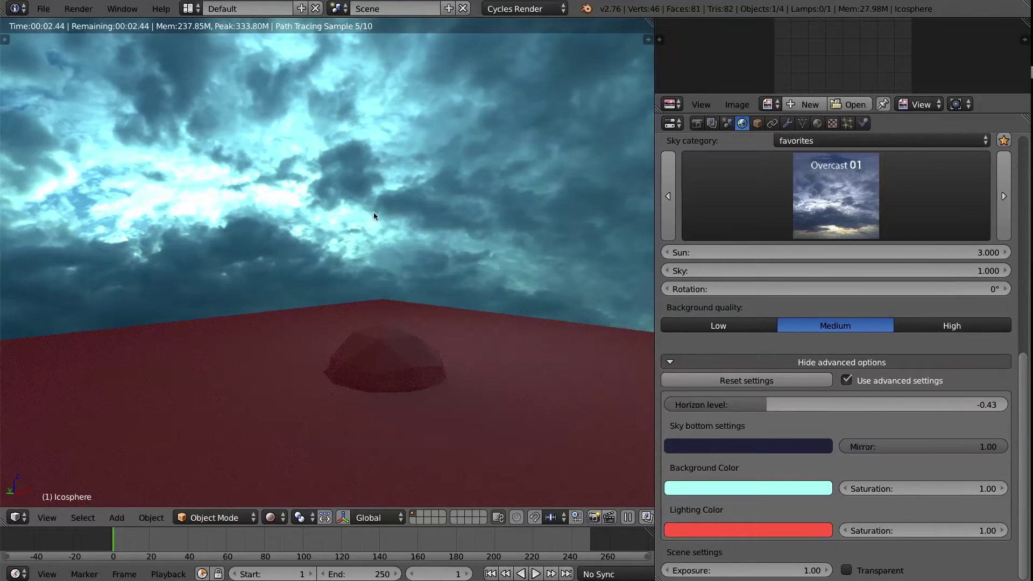
- Set the lighting color's saturation to 0.1
click(889, 531)
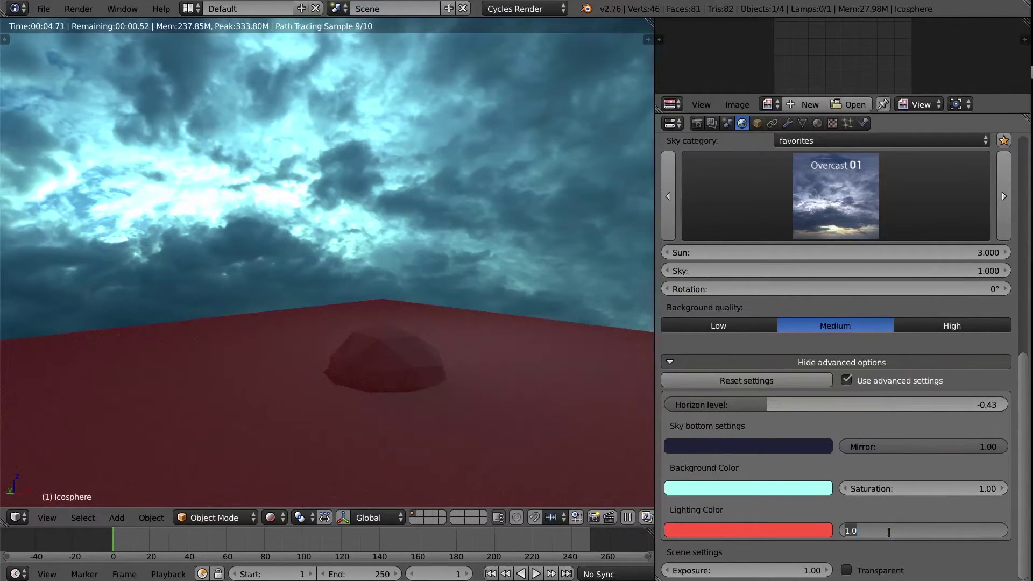
text(0.1)
key(Return)
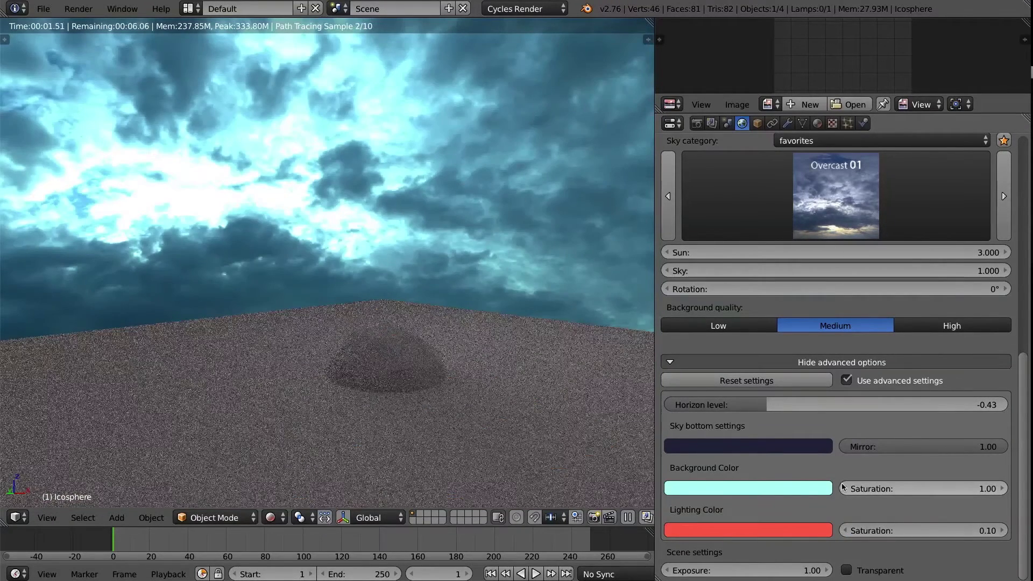
mouse_move(371, 316)
middle_down()
mouse_move(363, 289)
mouse_move(360, 303)
middle_up()
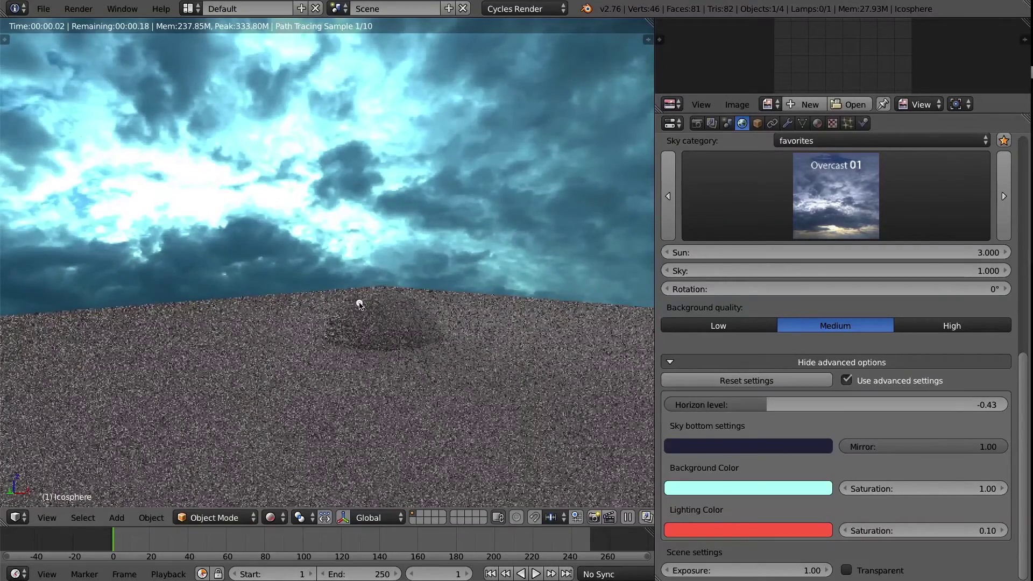
- Rotate the sky to 13.38° so its bright area sits behind the icosphere
scroll(359, 303, up, 3)
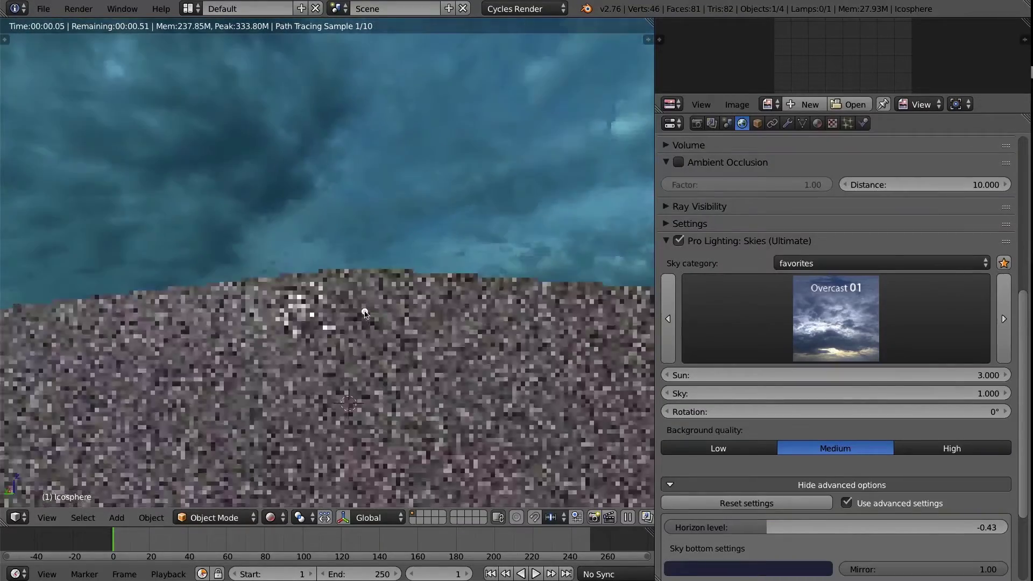
middle_drag(365, 314, 358, 313)
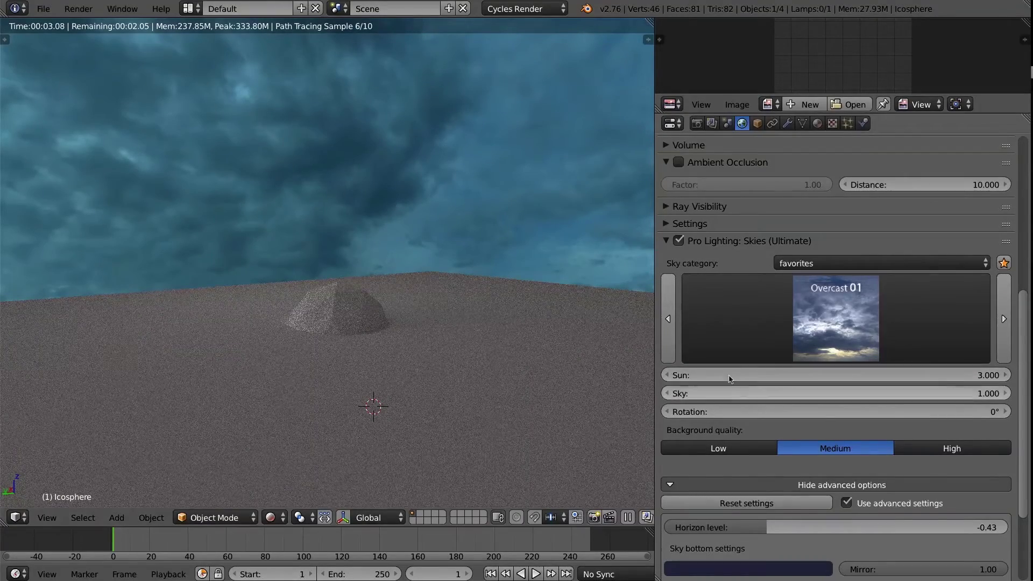
drag(713, 417, 752, 415)
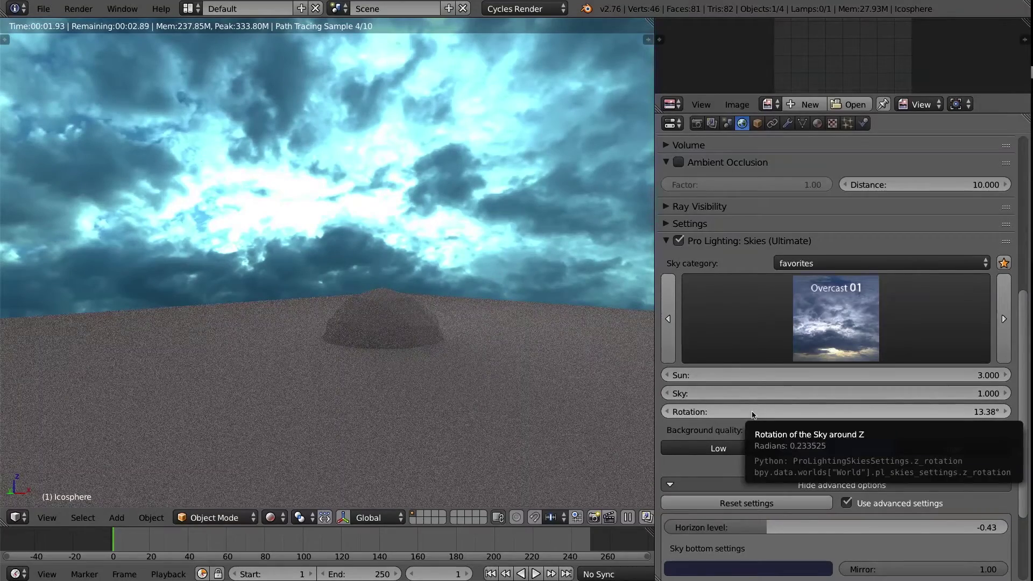
- Add a keyframe to the sky rotation and clear it again
key(i)
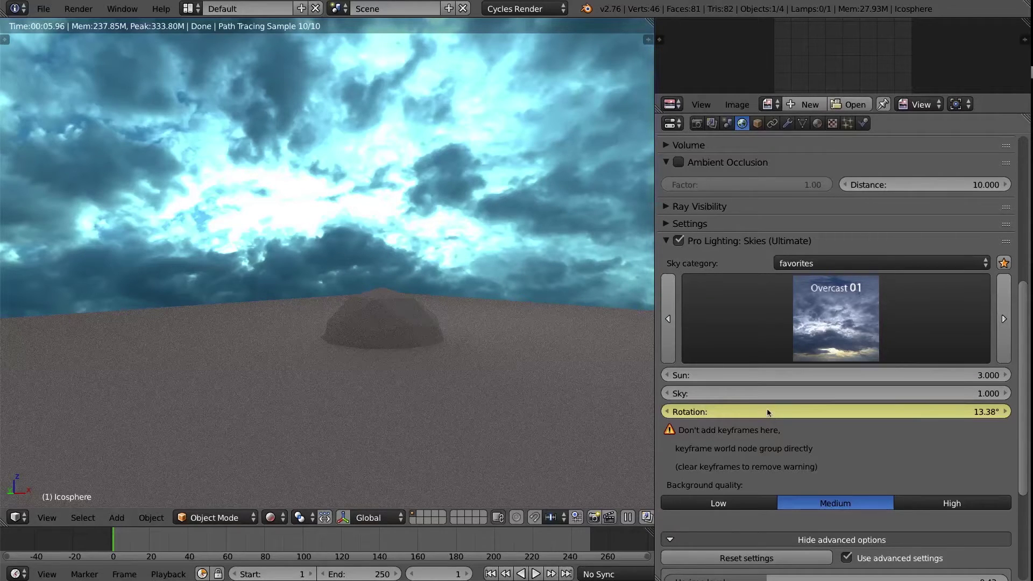
key(alt+i)
- Leave rendered shading and show the world's shader nodes in the Compositing screen layout
key(z)
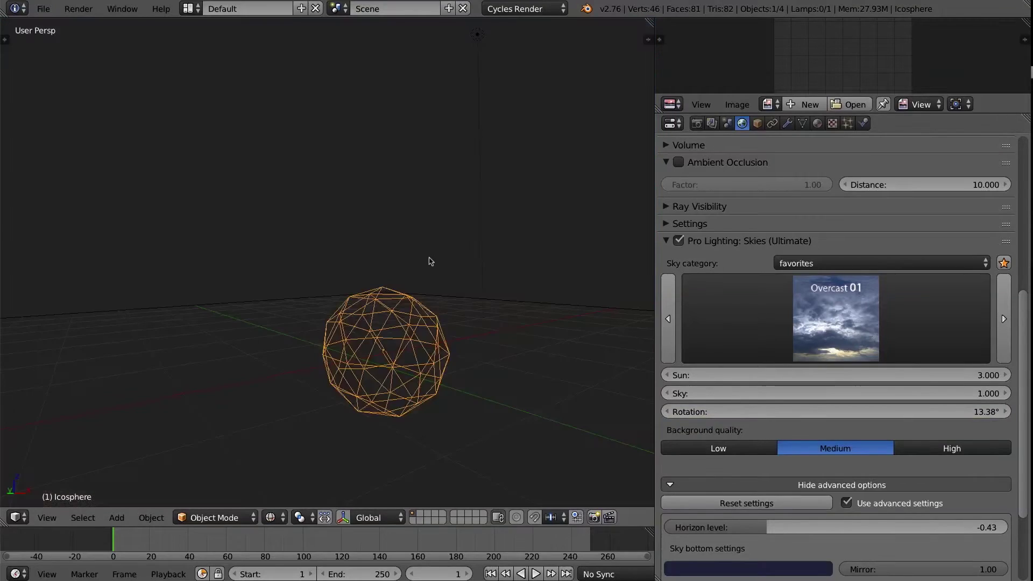
key(ctrl+Left)
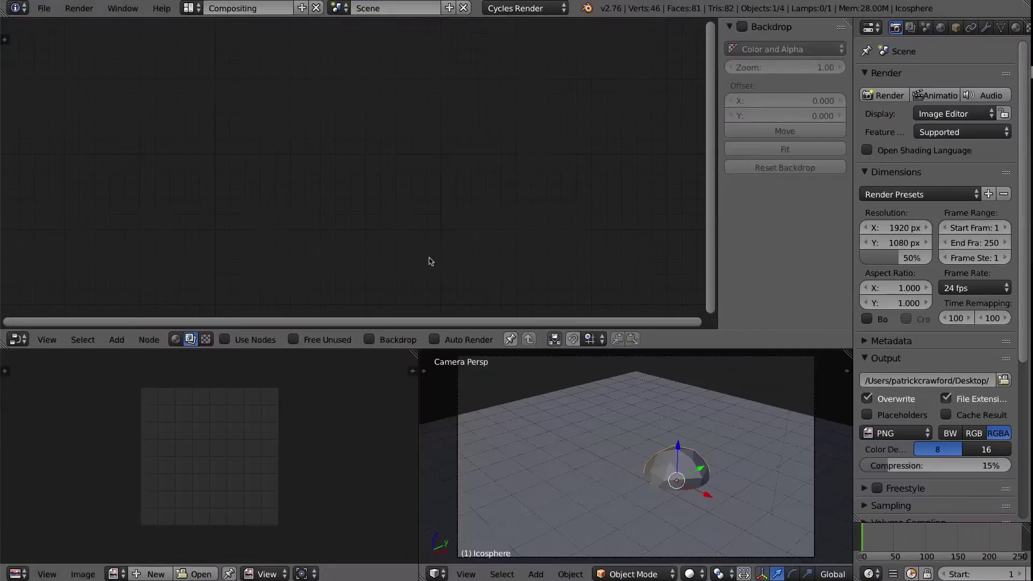
click(176, 340)
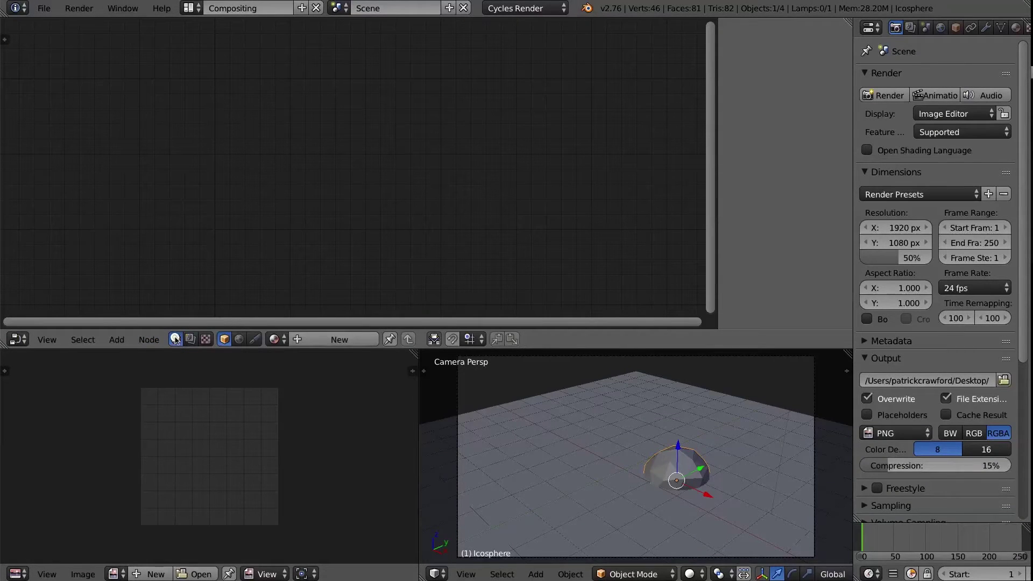
click(240, 339)
shift+scroll(338, 224, down, 5)
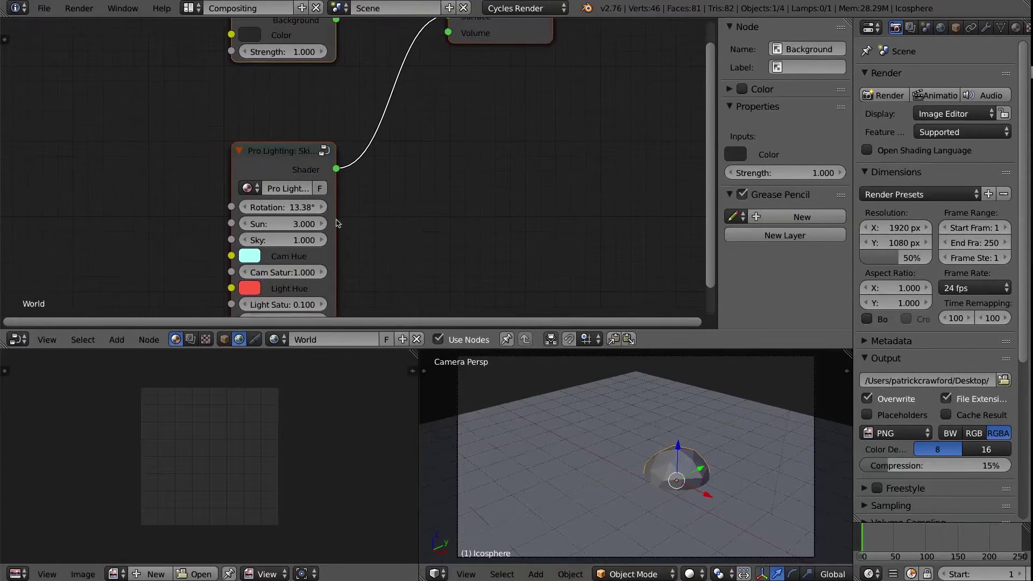
- Select the Pro Lighting: Skies group node and nudge it slightly beneath the Background node
click(288, 146)
scroll(288, 146, down, 2)
scroll(290, 118, up, 2)
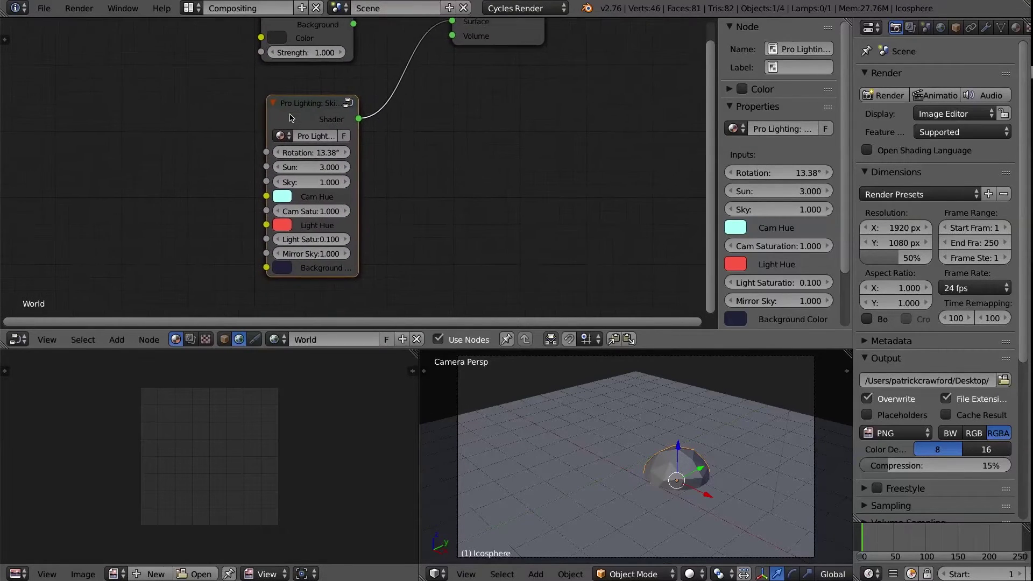
drag(293, 104, 284, 95)
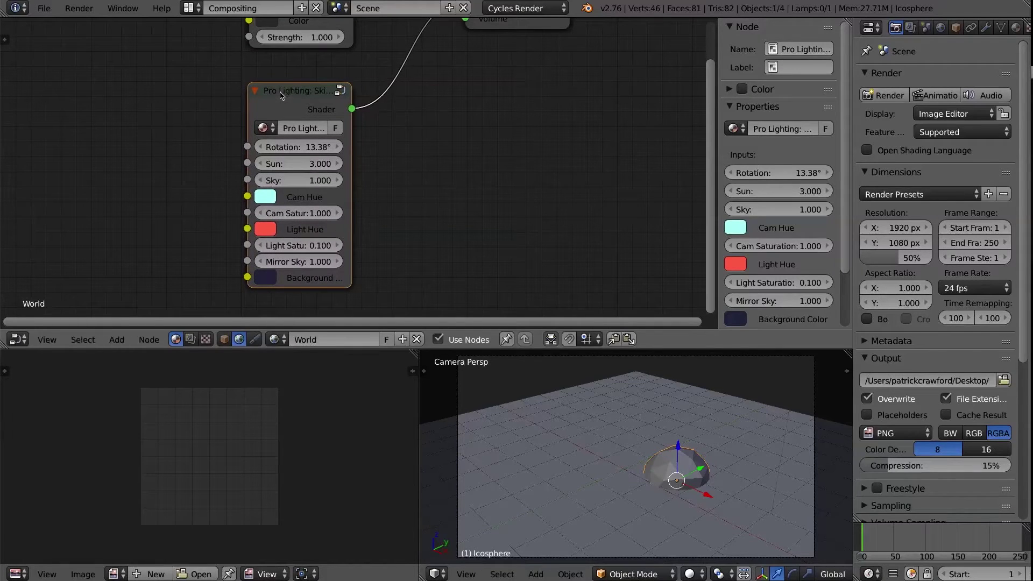
middle_drag(638, 434, 609, 406)
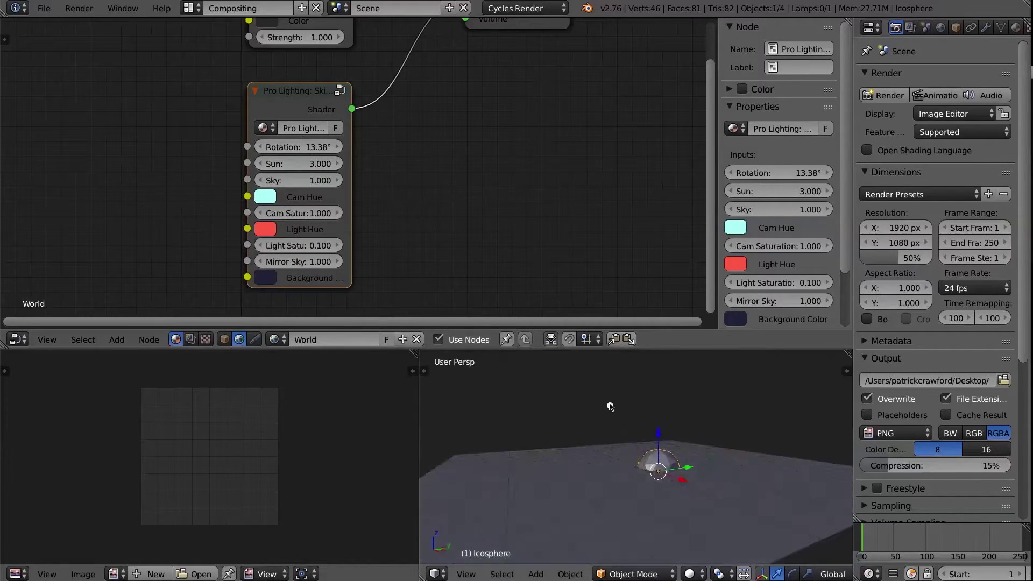
- Keyframe the sky node's Rotation at 13.38° on frame 1 with rendered shading on, and display the sky add-on's world settings
key(shift+z)
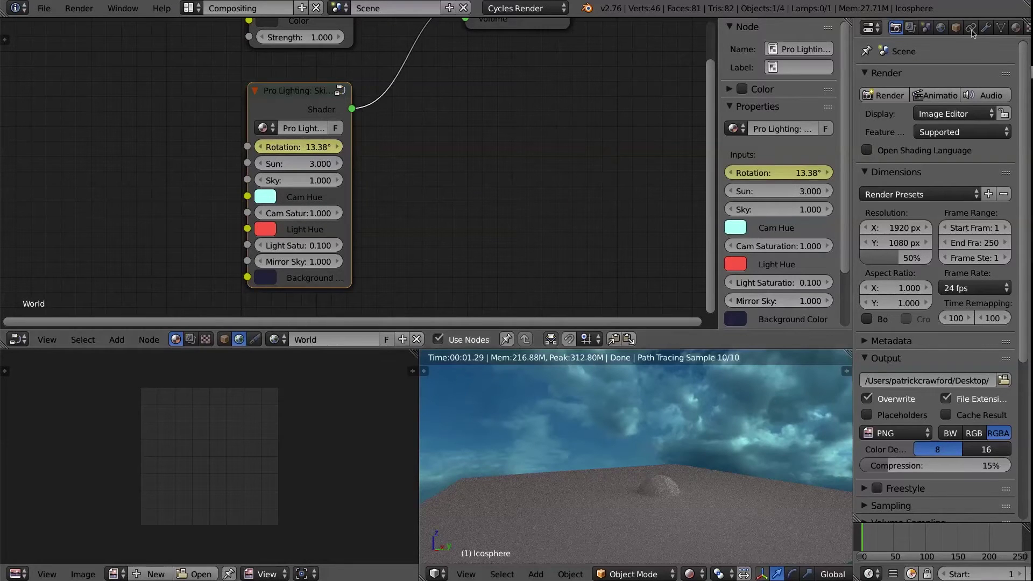
click(940, 27)
click(935, 498)
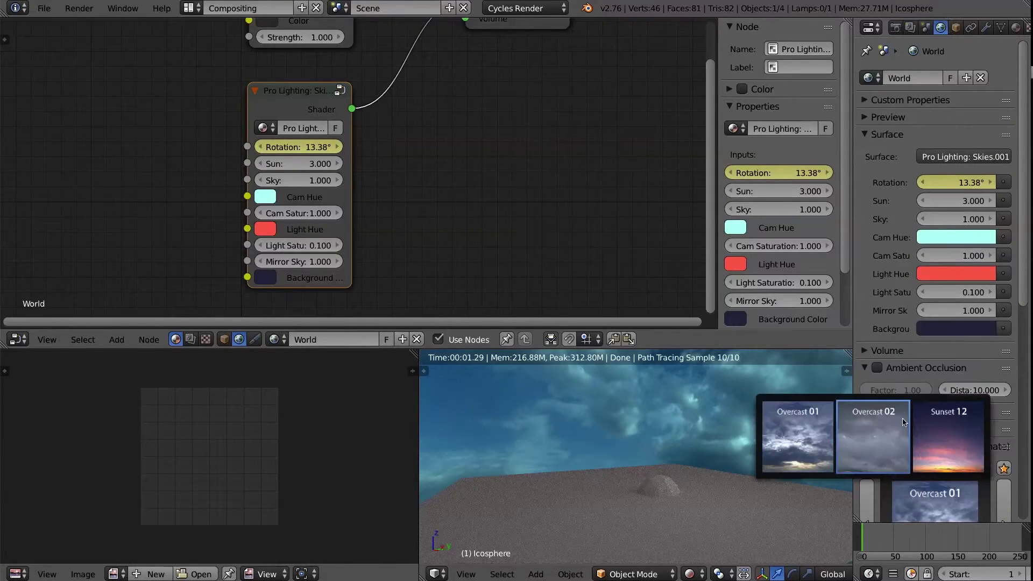
scroll(936, 258, down, 10)
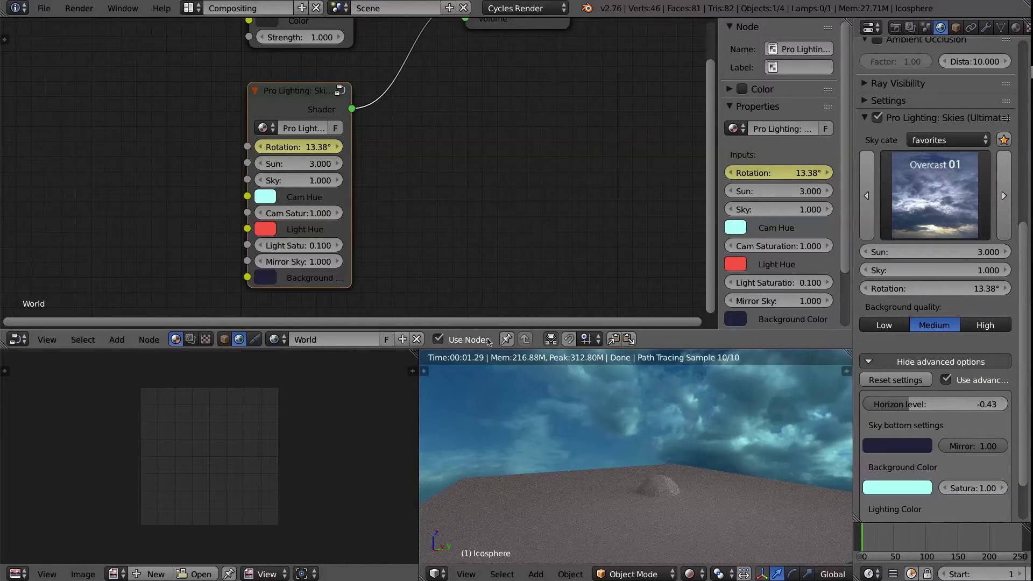
- Go to frame 250 and keyframe the sky node's Rotation at 240.88°
key(shift+Right)
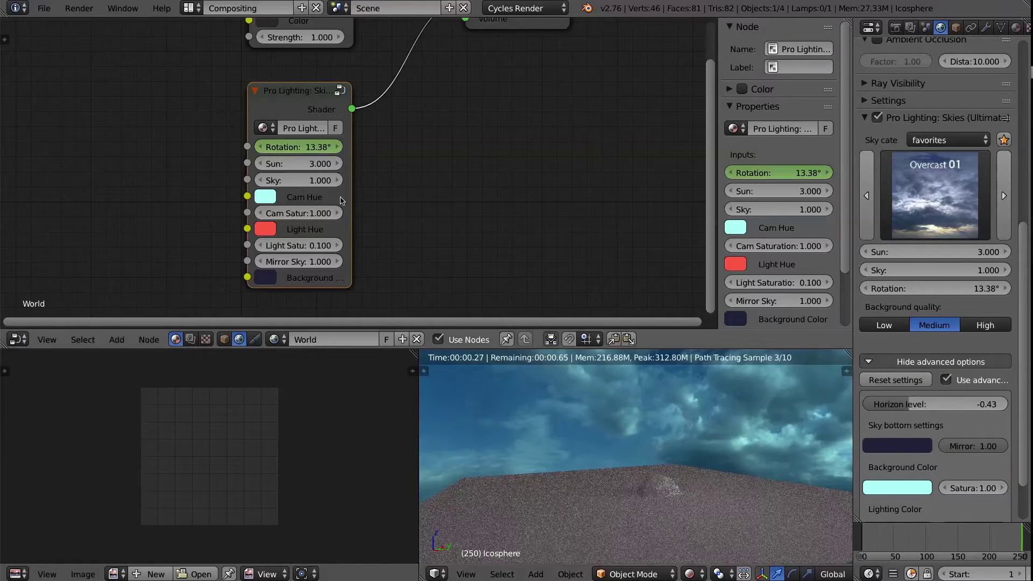
drag(286, 149, 255, 146)
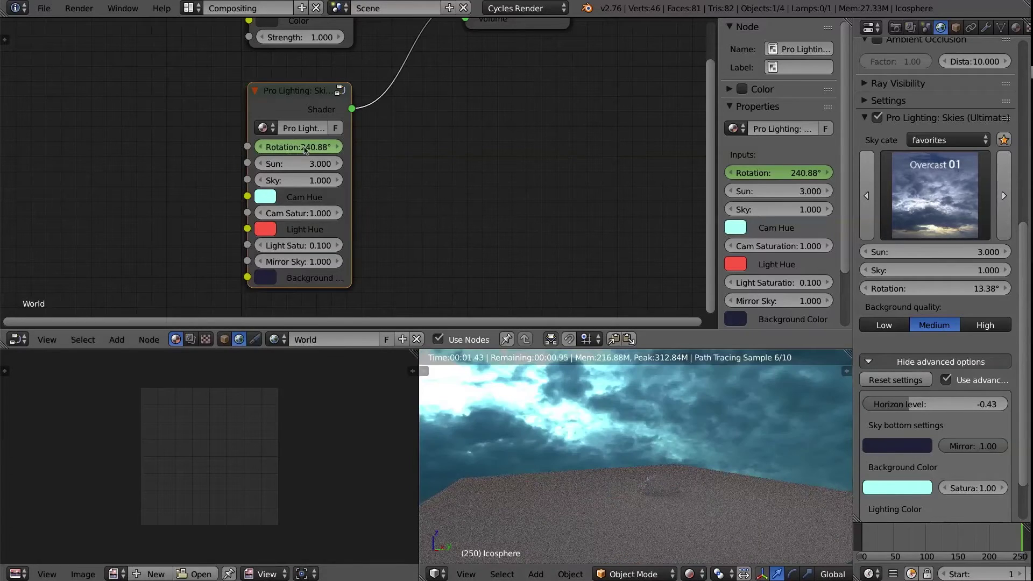
- Play the sky rotation animation backwards from frame 250 in short bursts, stopping playback each time
key(shift+alt+a)
key(alt+a)
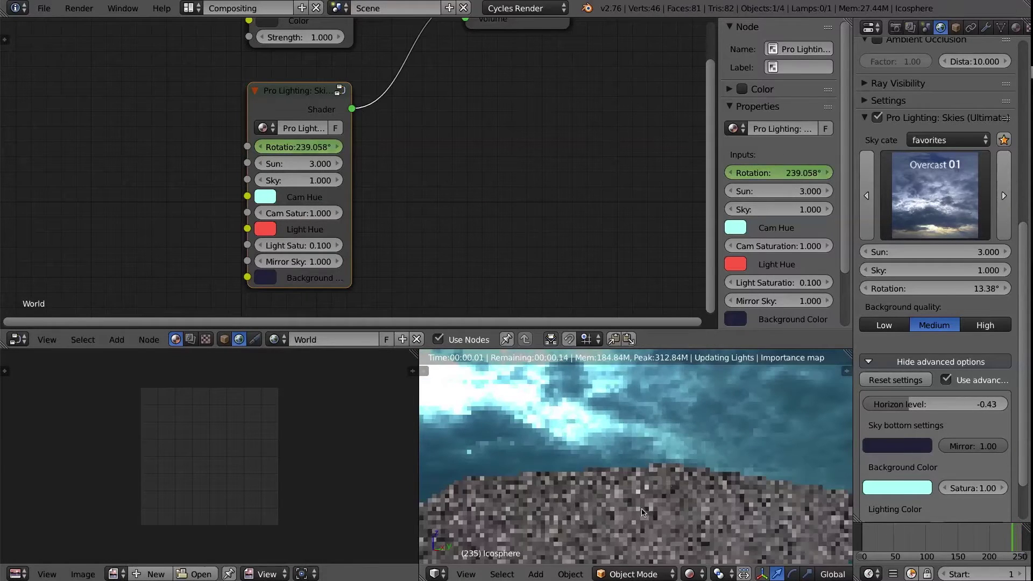
key(shift+alt+a)
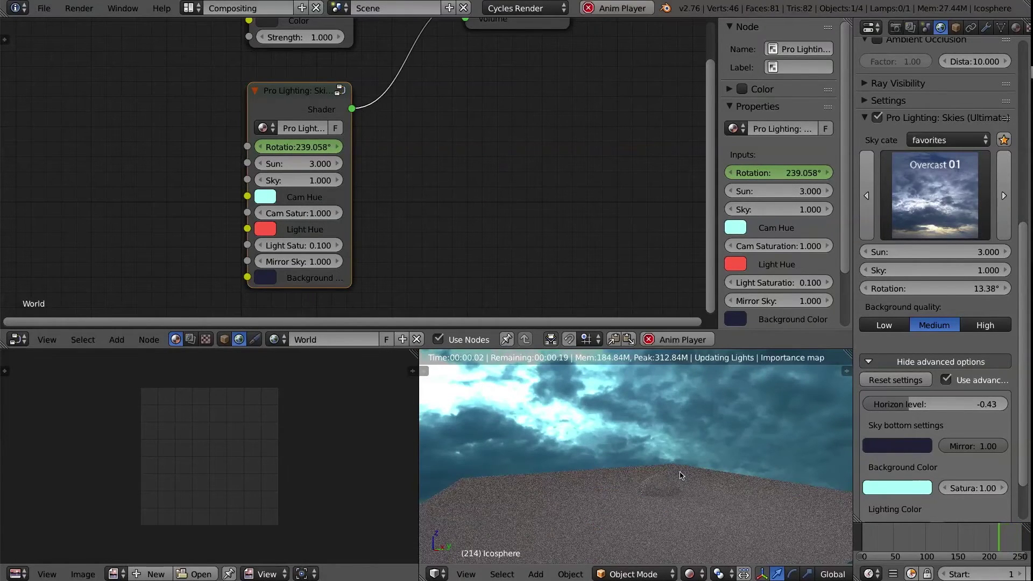
key(alt+a)
key(shift+alt+a)
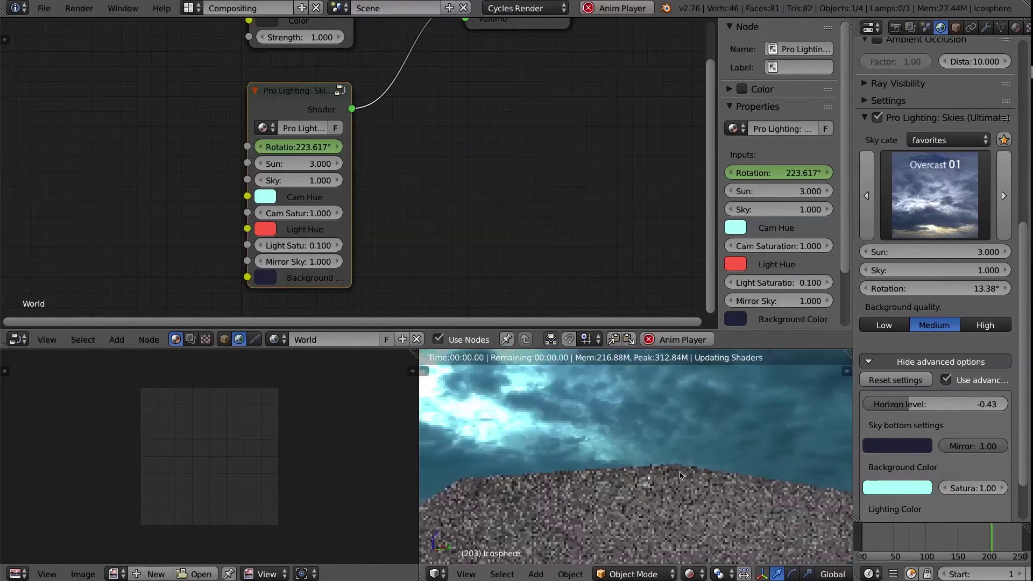
key(alt+a)
- Leave rendered shading and return to the Default screen layout with the viewport in solid shading
key(shift+z)
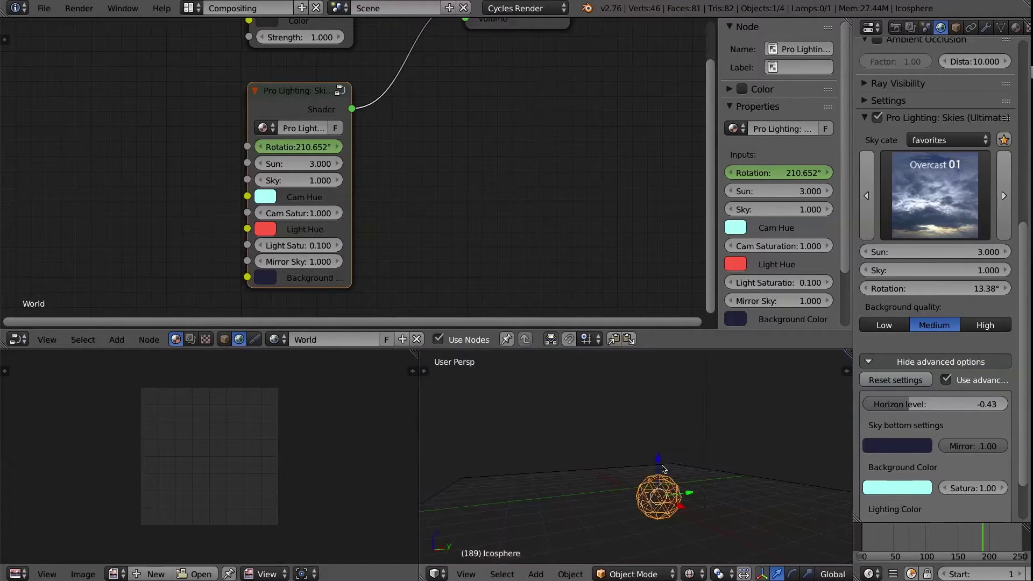
key(ctrl+Right)
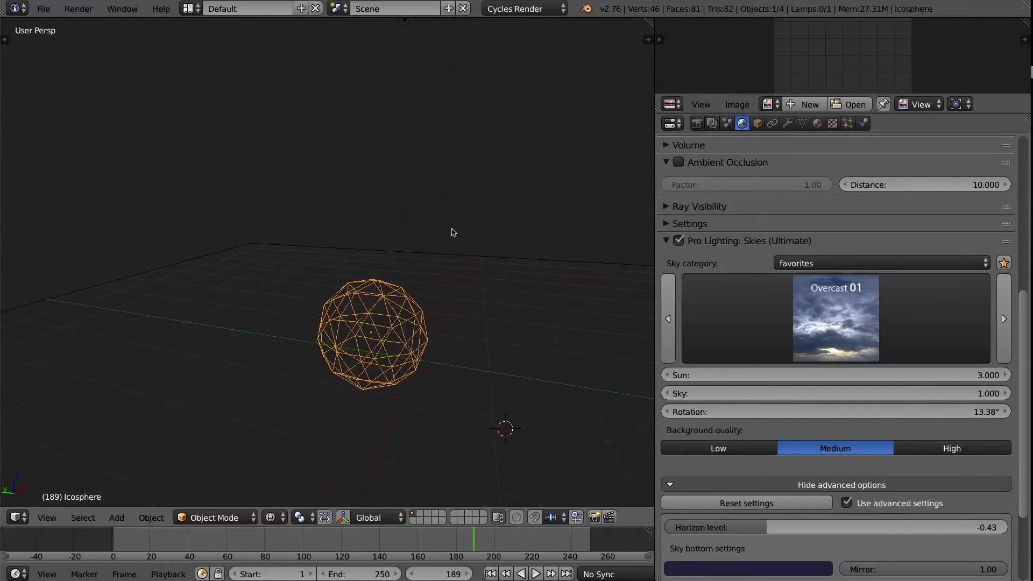
key(z)
- Open the Pro Lighting: Skies add-on preferences and expand the custom HDR installing instructions down to the install option
key(ctrl+alt+u)
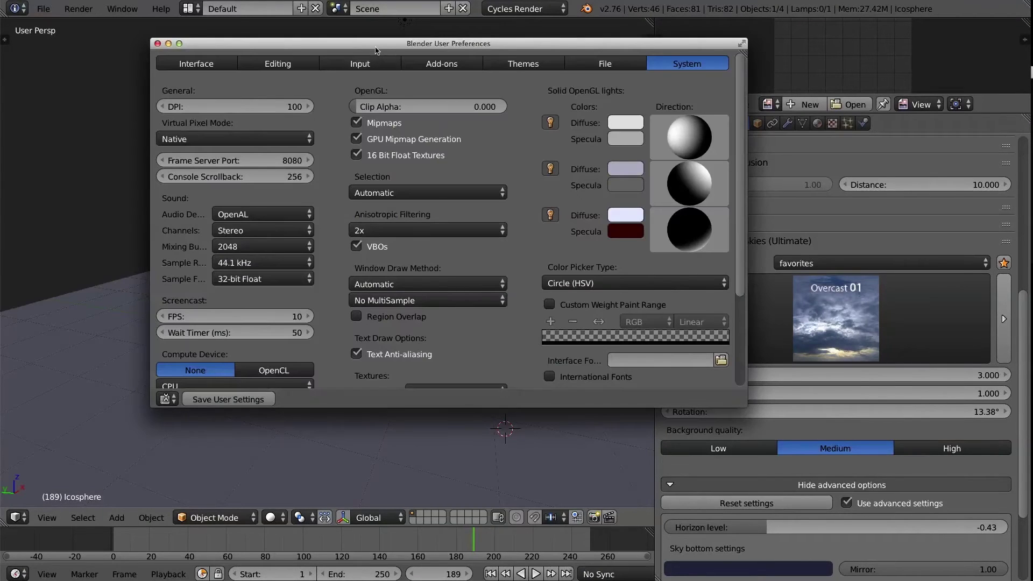
drag(378, 43, 320, 39)
click(406, 60)
scroll(310, 132, down, 8)
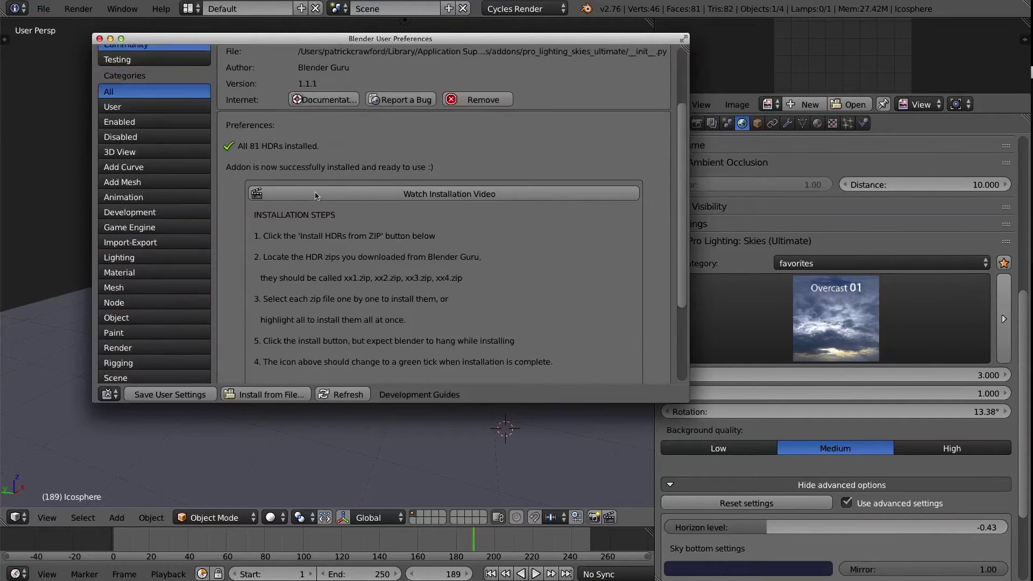
click(307, 313)
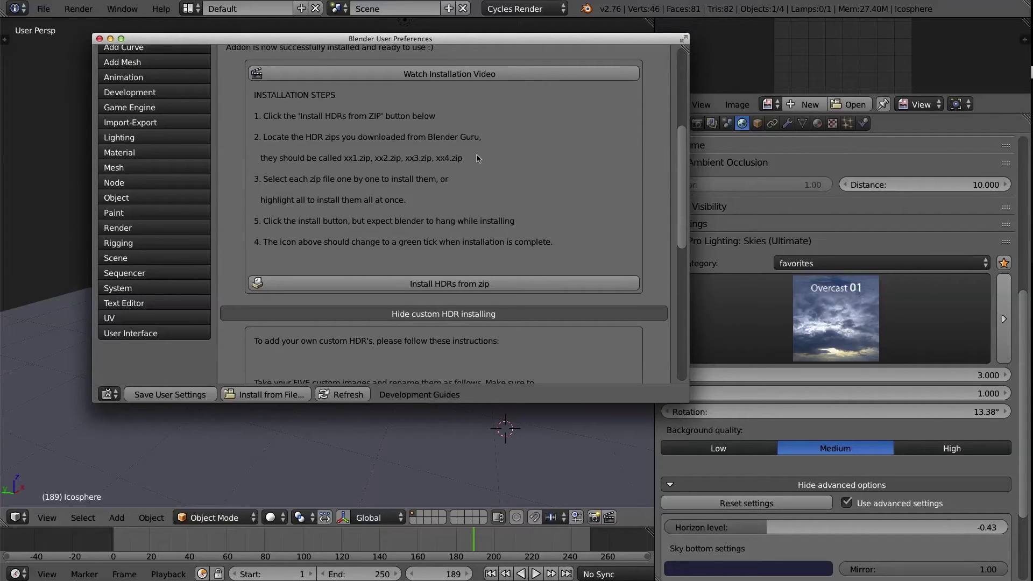
scroll(471, 177, down, 10)
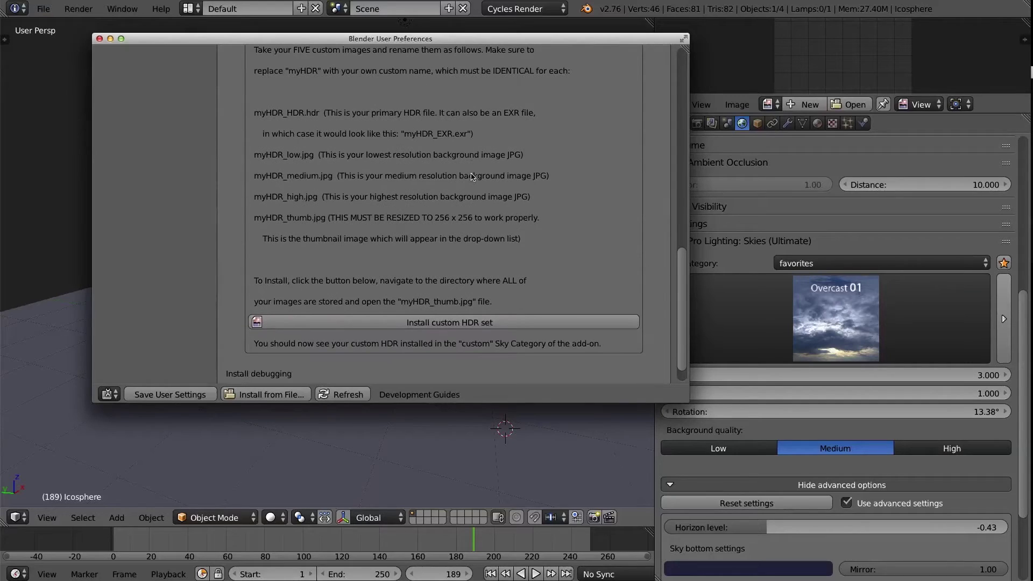
- Start installing a custom HDR set and browse to the guru skies/SIBLSz/test custom folder
click(423, 325)
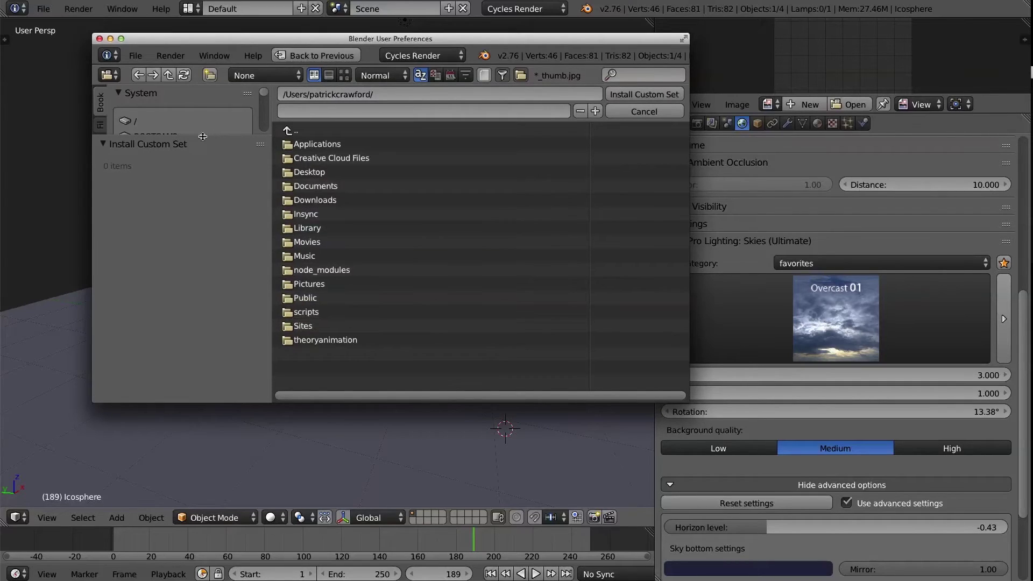
drag(204, 135, 197, 402)
scroll(192, 255, down, 1)
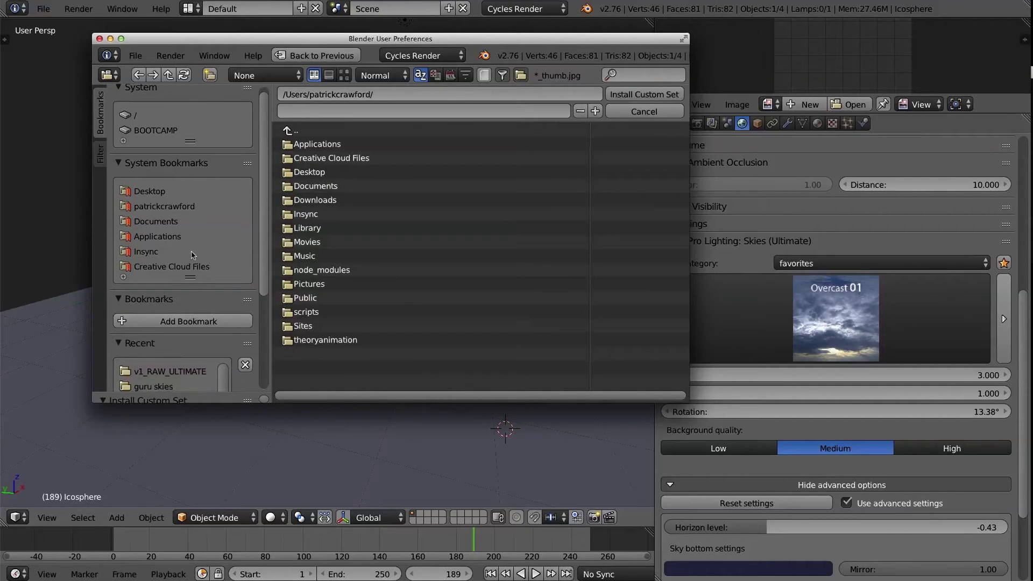
click(165, 387)
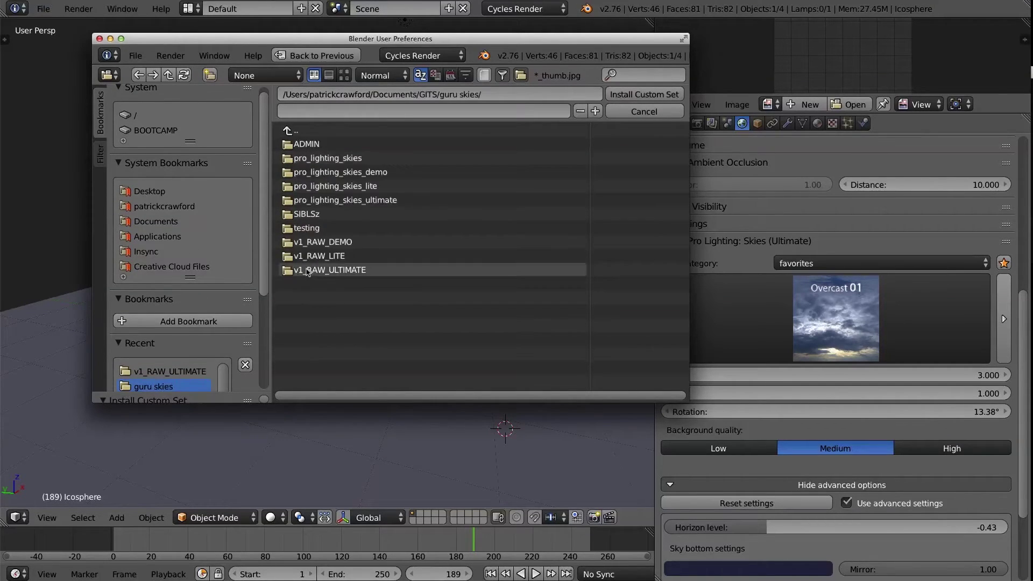
click(315, 216)
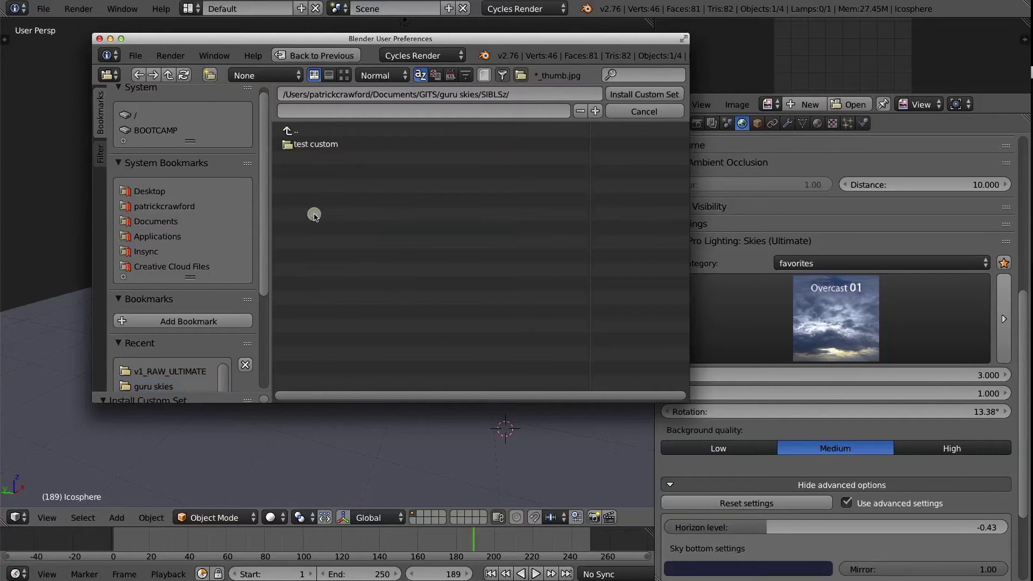
click(320, 146)
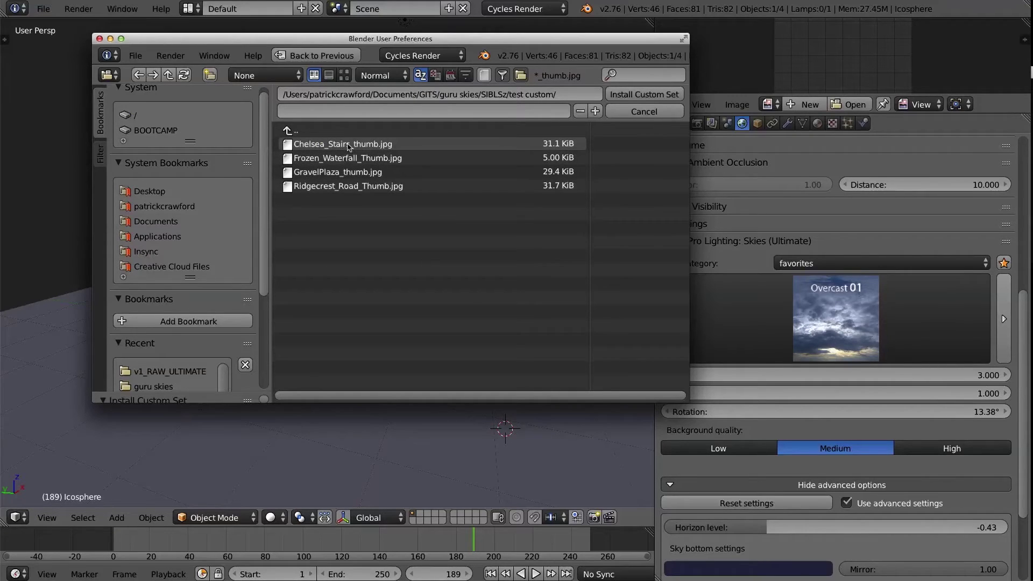
- Select all four thumbnail files, install them as custom sets, and close the user preferences
key(a)
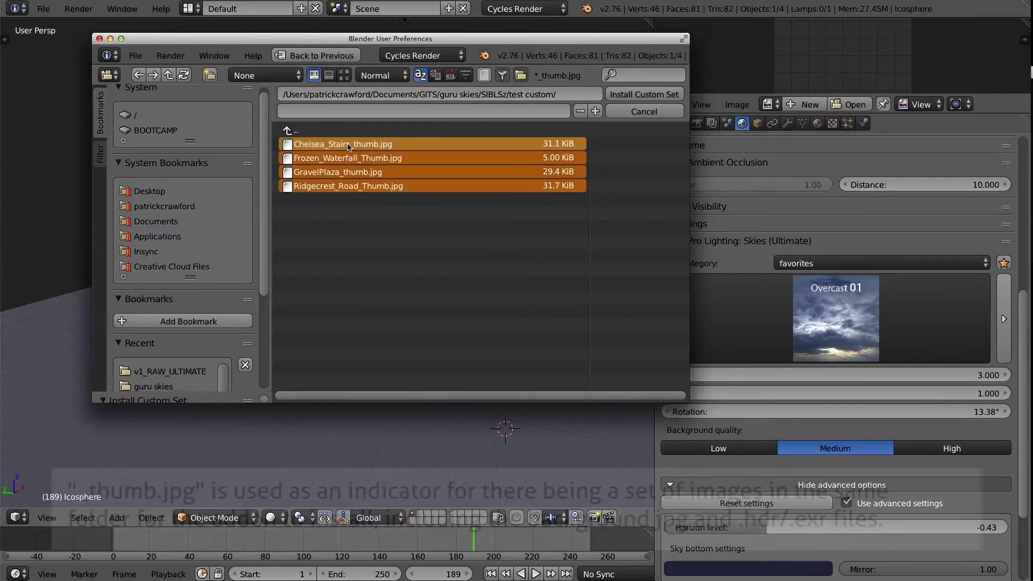
click(645, 96)
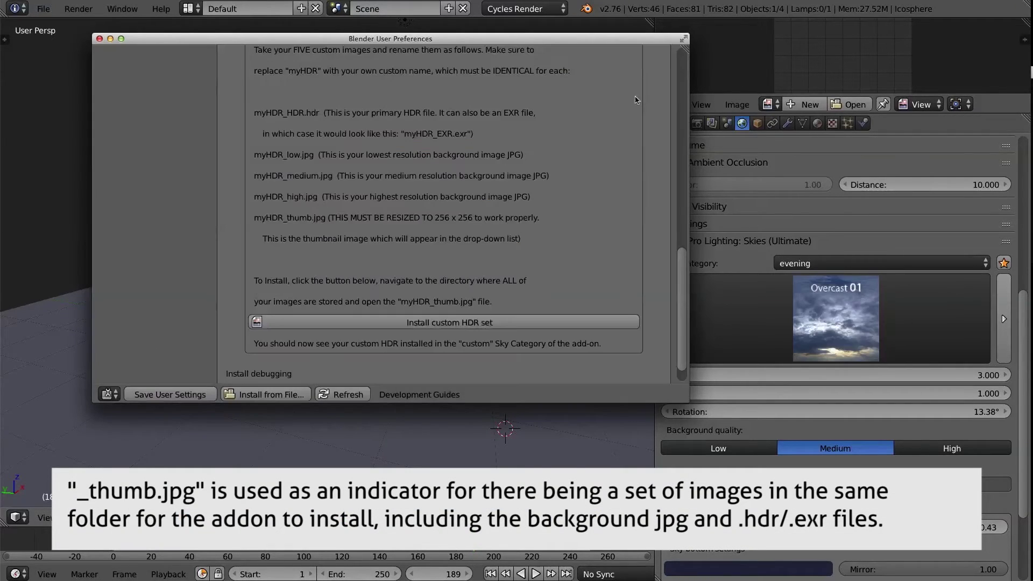
scroll(551, 179, down, 1)
key(alt+F4)
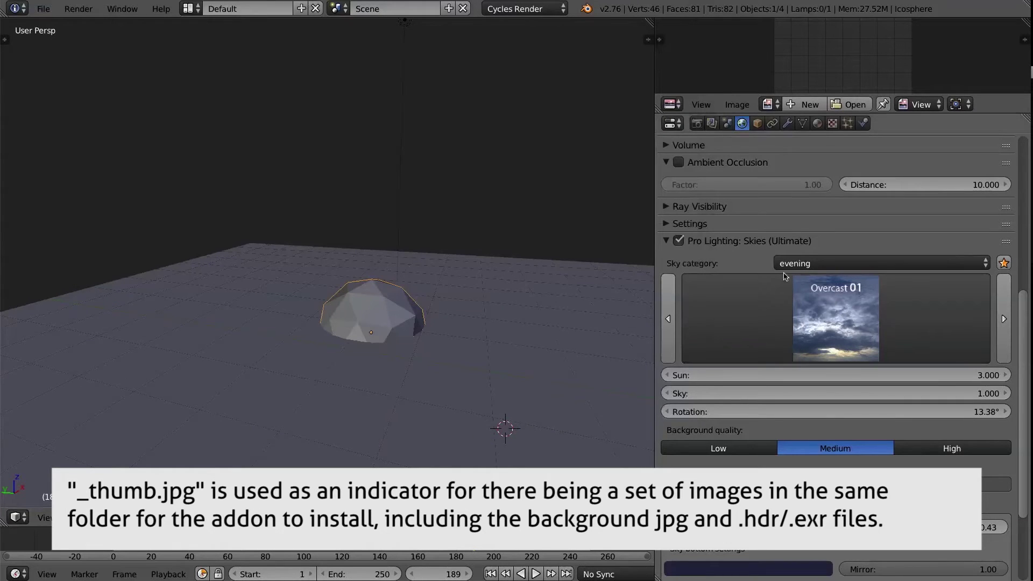
- Set the sky category to All skies and open its thumbnail gallery without choosing another sky
click(785, 264)
click(797, 248)
click(796, 320)
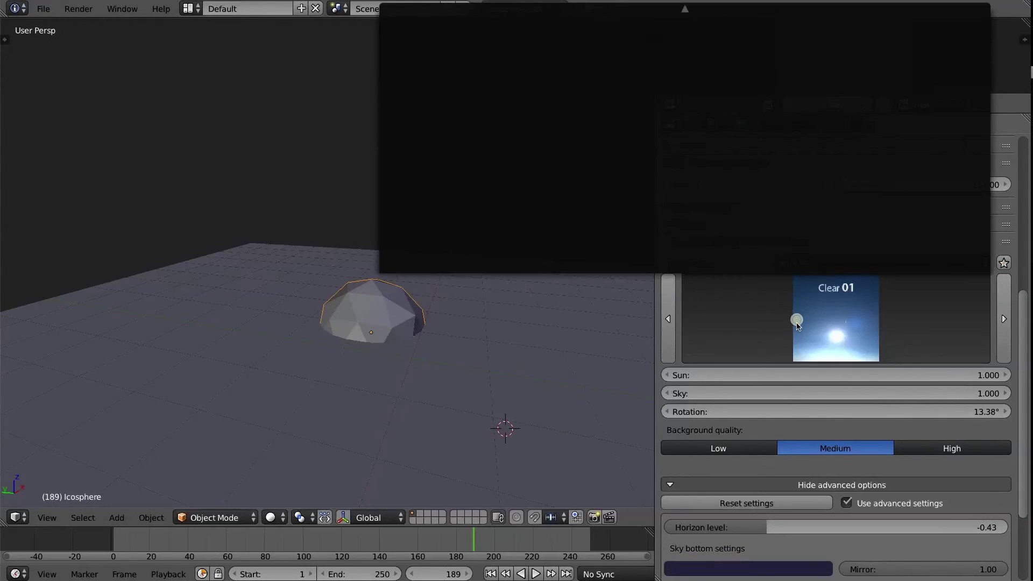
click(706, 270)
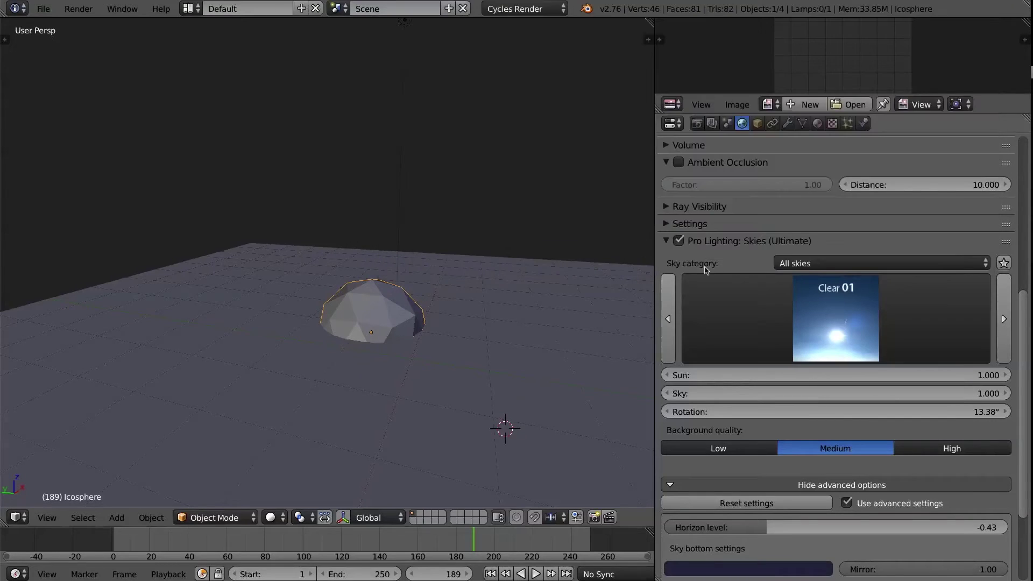
click(764, 319)
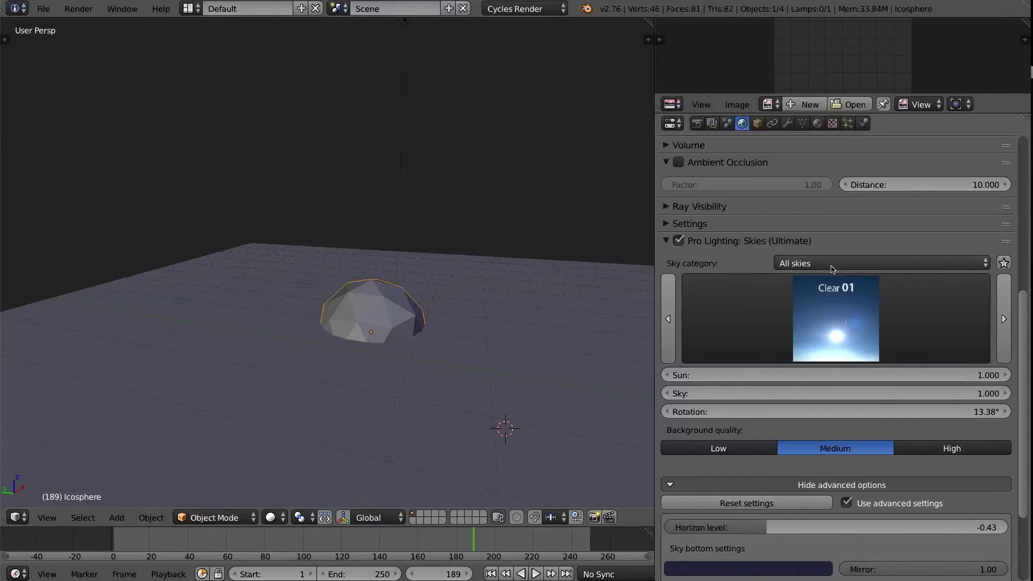
- Set the sky category to custom, choose the frozen waterfall sky, and show it in rendered shading
click(813, 267)
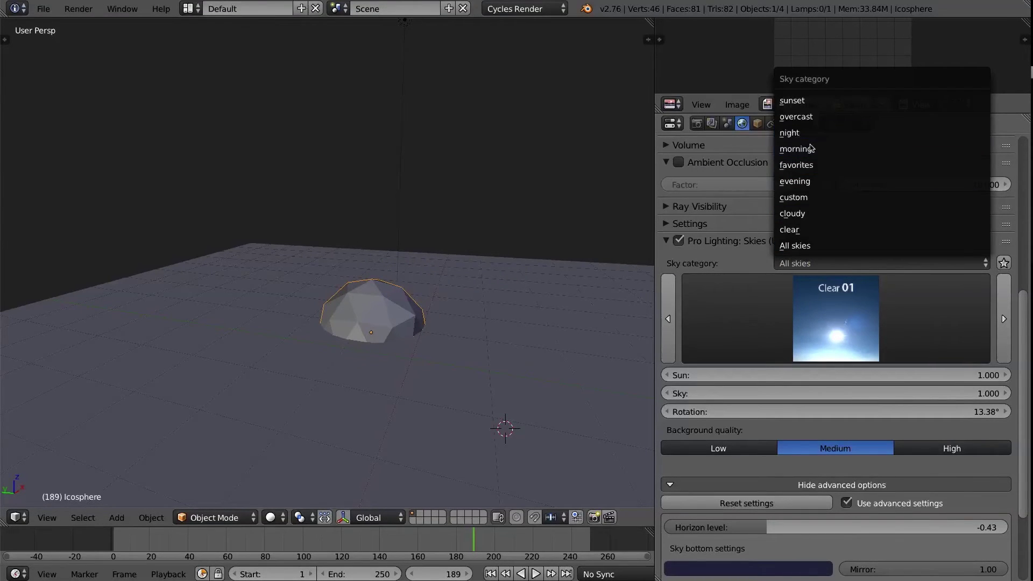
click(803, 196)
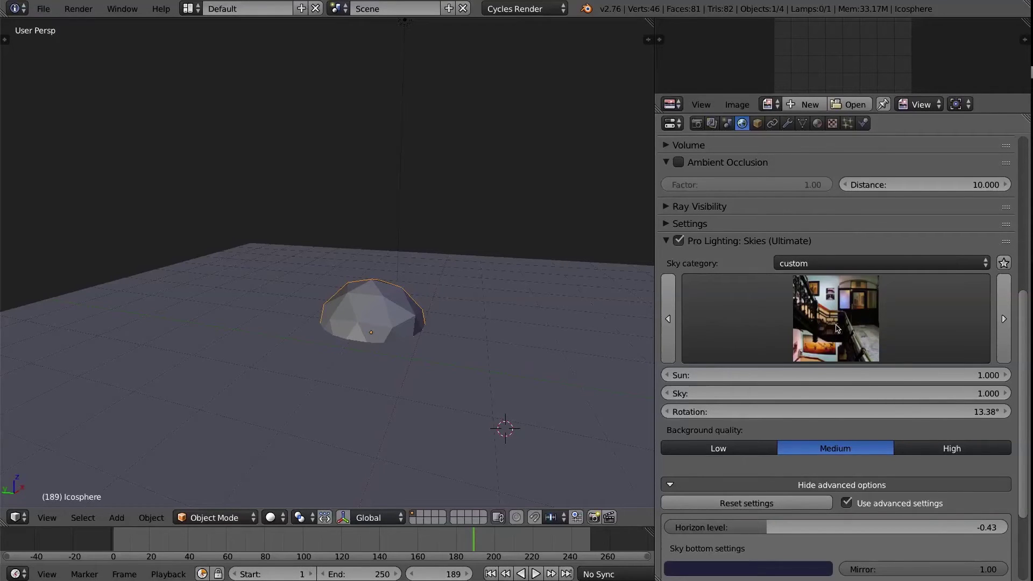
click(837, 328)
click(781, 408)
key(shift+z)
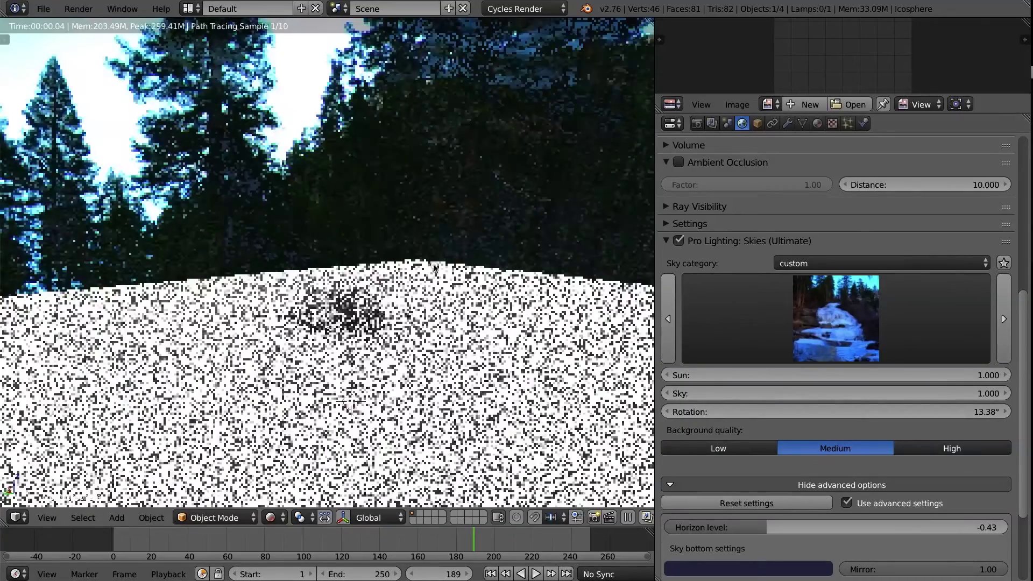
- Reset the sky's advanced settings to their defaults and view the waterfall surroundings from different angles
middle_drag(436, 268, 462, 307)
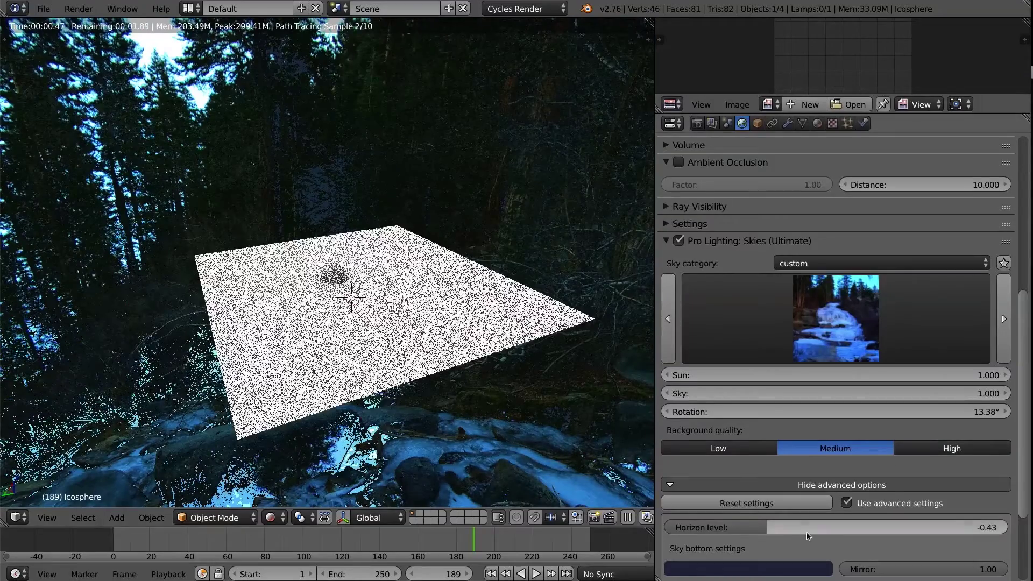
click(773, 499)
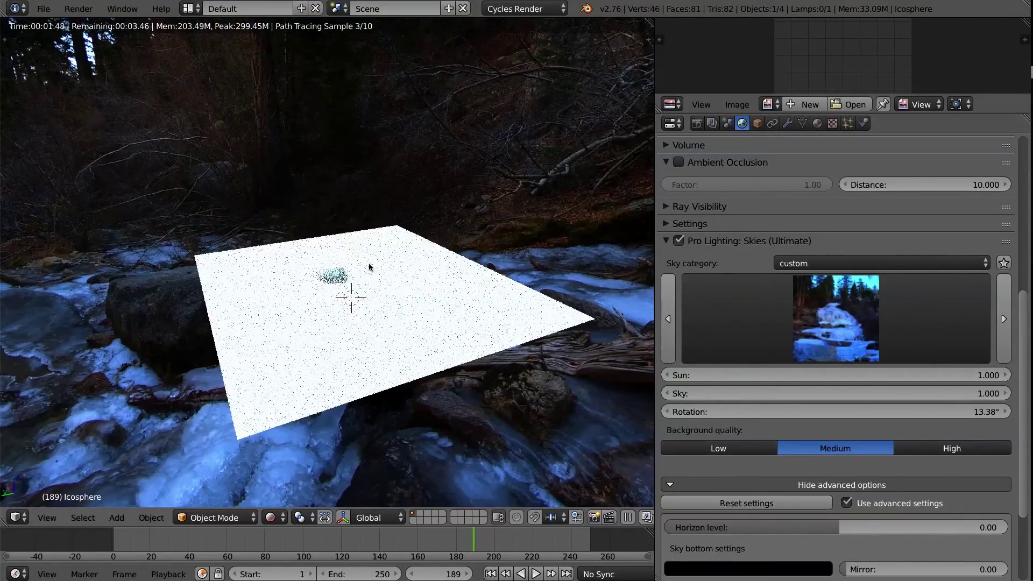
middle_drag(354, 262, 401, 307)
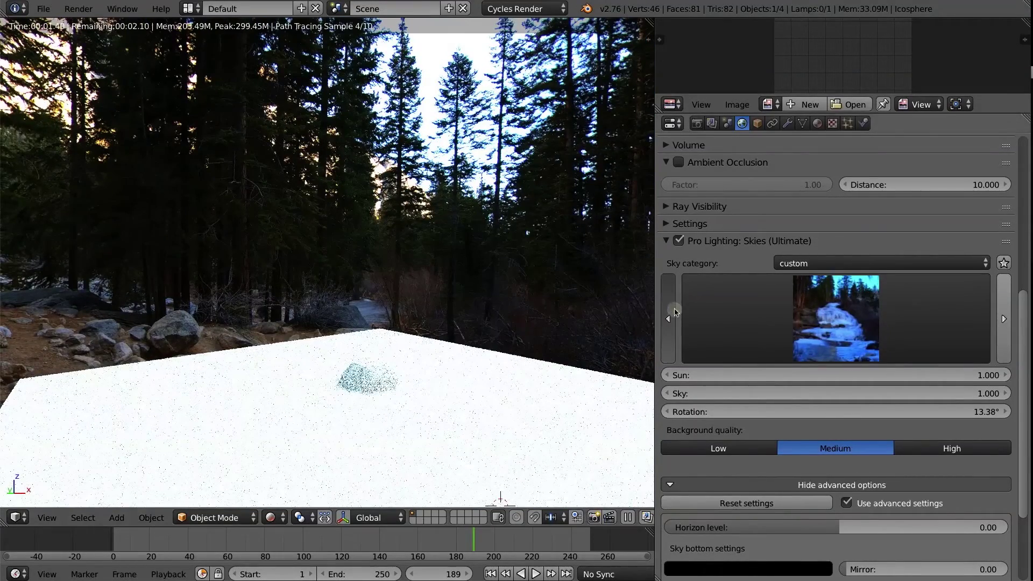
- Cycle the custom skies past the staircase interior to the desert road and look along the road
click(670, 317)
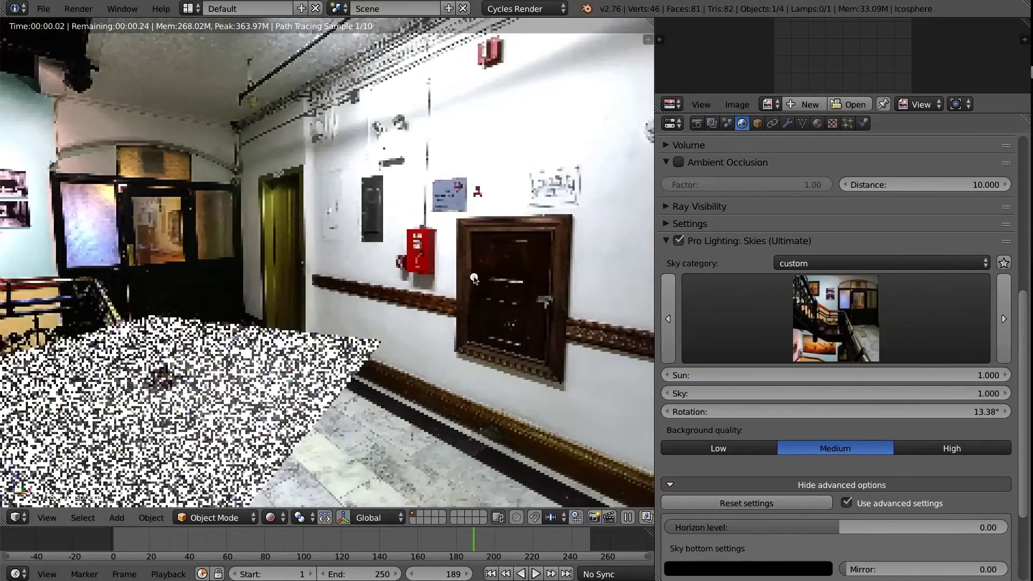
click(668, 317)
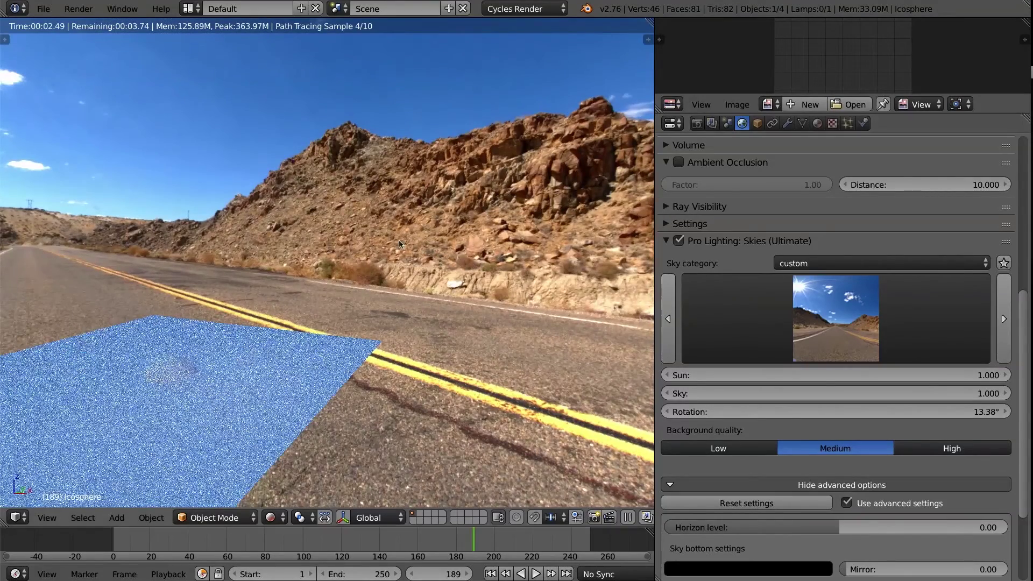
middle_drag(434, 262, 360, 259)
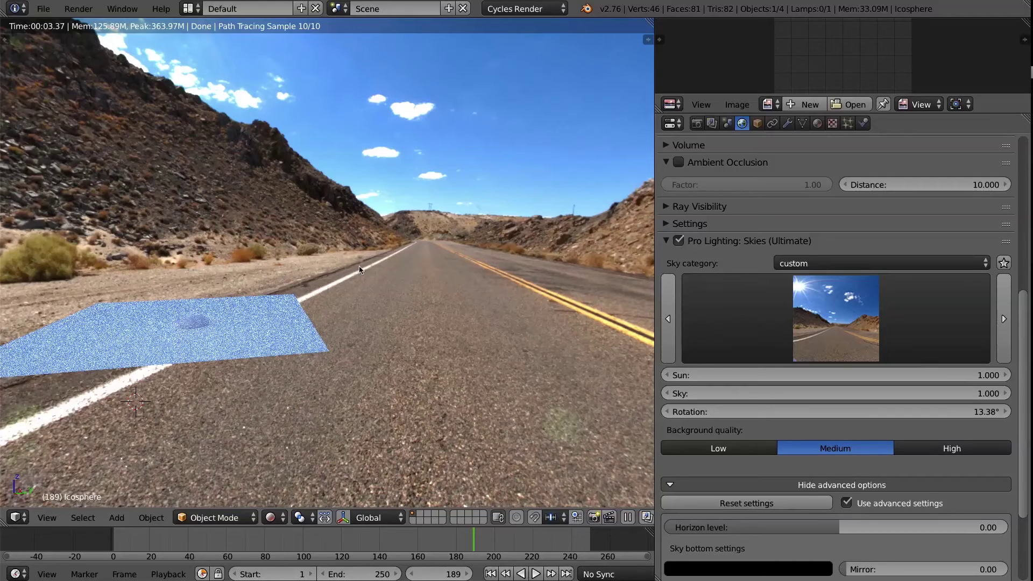
- Leave rendered shading and reopen the add-on's preferences at the custom HDR and install debugging section
key(shift+z)
key(ctrl+alt+u)
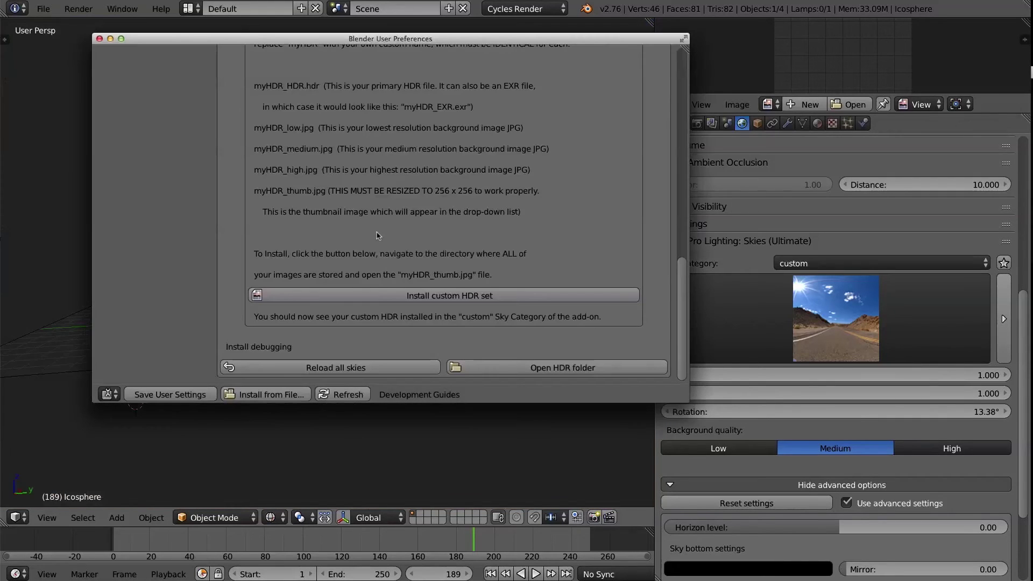
- Go over the custom HDR naming and install instructions, then collapse that section and close the user preferences
scroll(376, 235, up, 3)
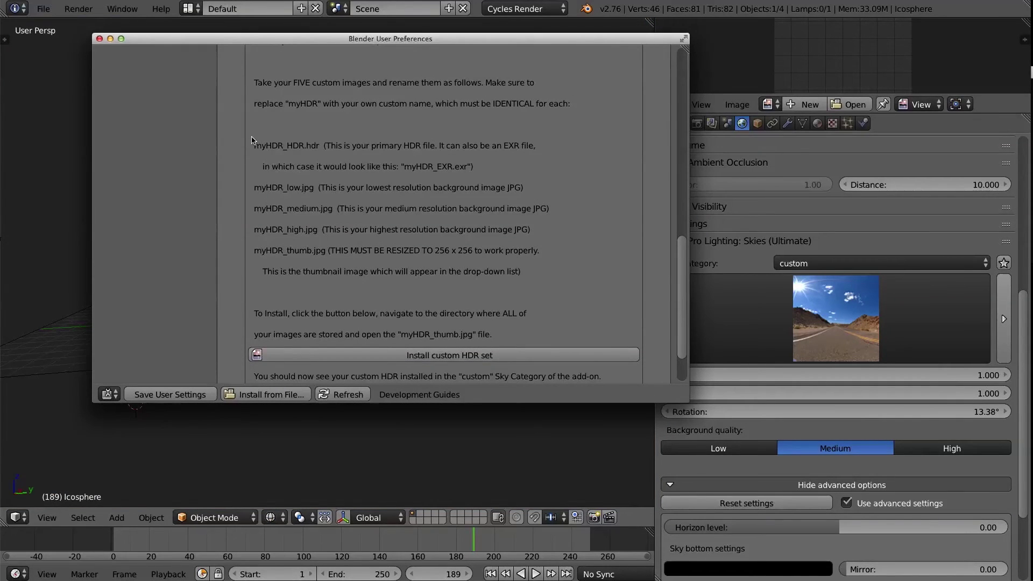
drag(239, 133, 562, 290)
scroll(468, 295, down, 3)
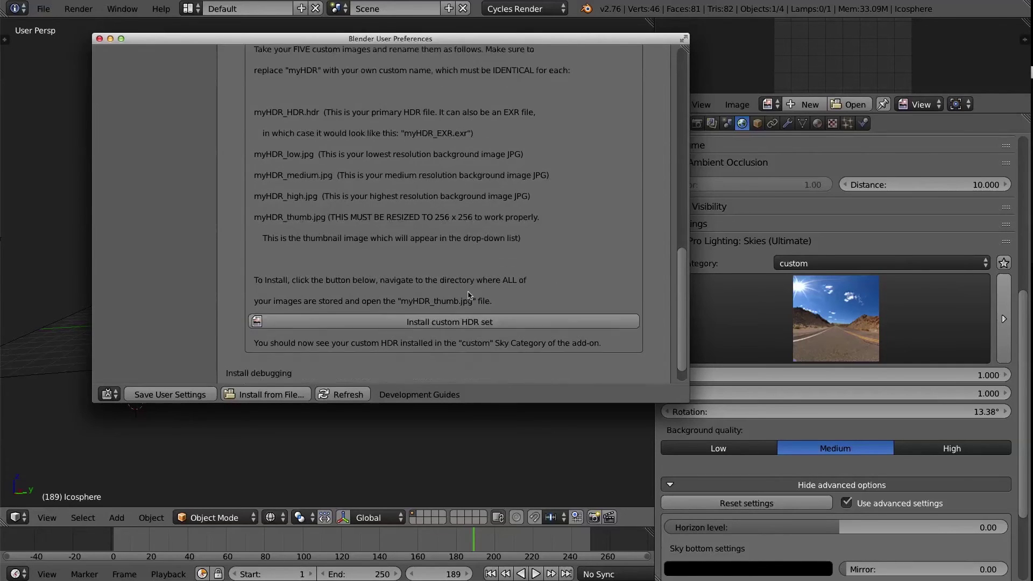
scroll(468, 296, up, 10)
scroll(468, 295, up, 6)
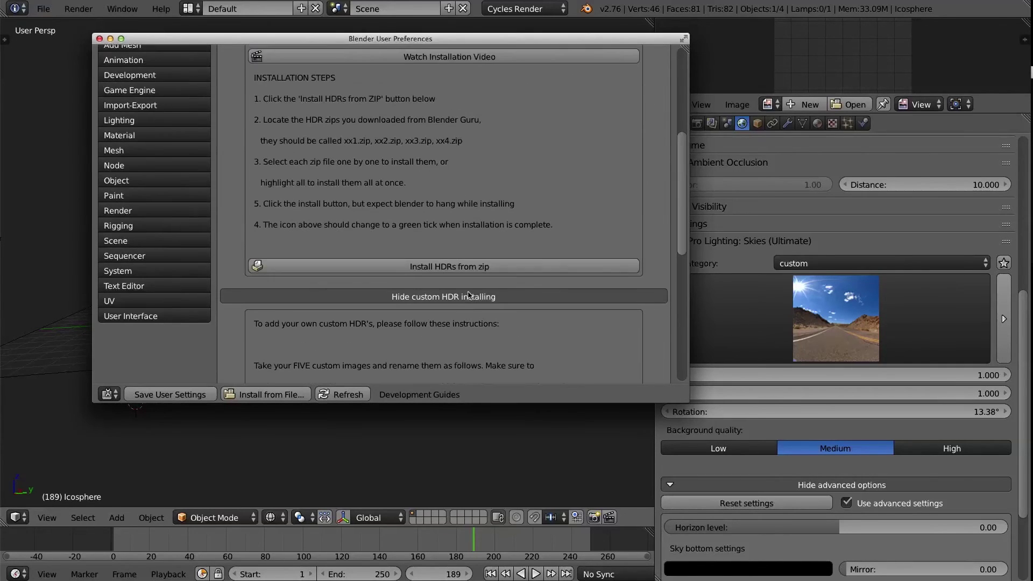
click(418, 297)
click(99, 38)
- Switch the 3D viewport to solid shading and view the icosphere and ground plane from another angle
mouse_move(284, 252)
middle_down()
mouse_move(301, 288)
mouse_move(429, 279)
middle_up()
key(z)
middle_drag(308, 259, 381, 272)
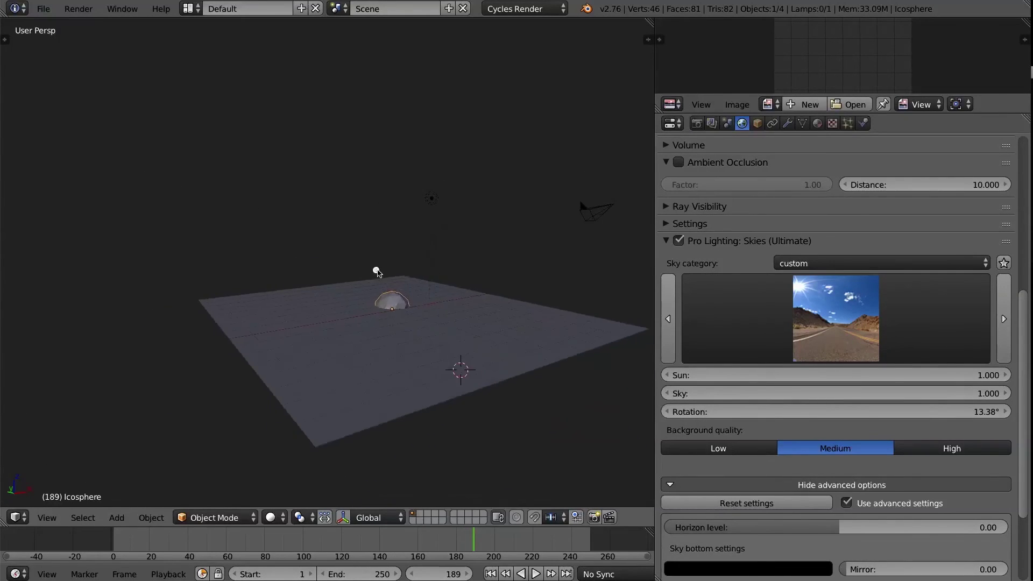
scroll(380, 272, down, 2)
scroll(392, 272, up, 2)
scroll(797, 444, down, 6)
scroll(797, 444, up, 2)
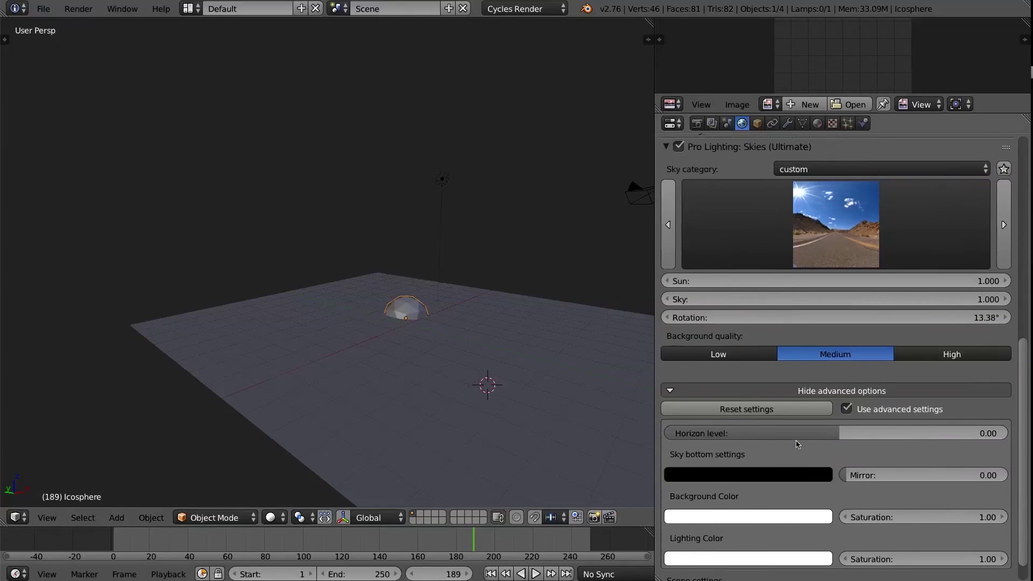
scroll(798, 444, down, 2)
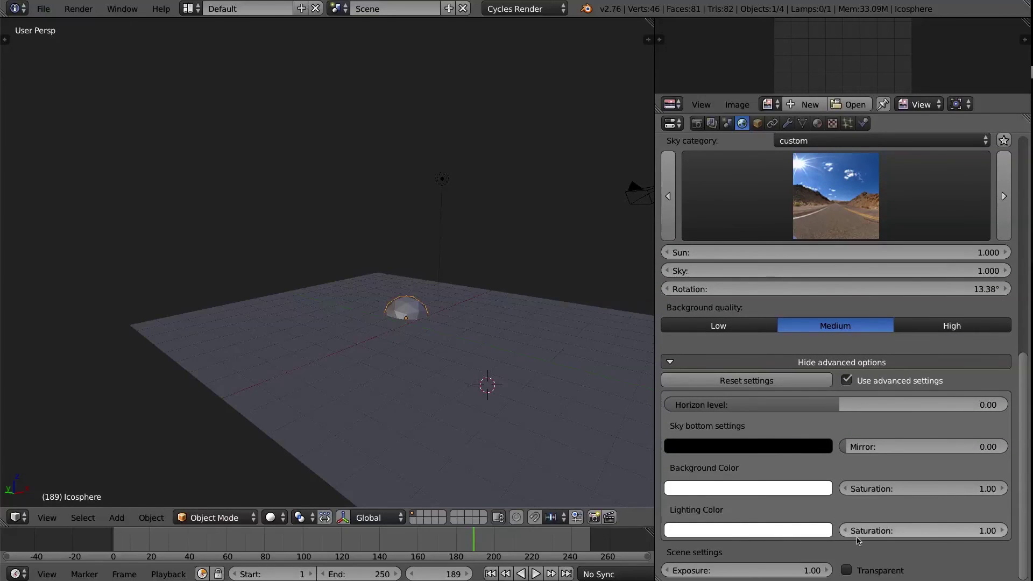
middle_drag(391, 293, 353, 302)
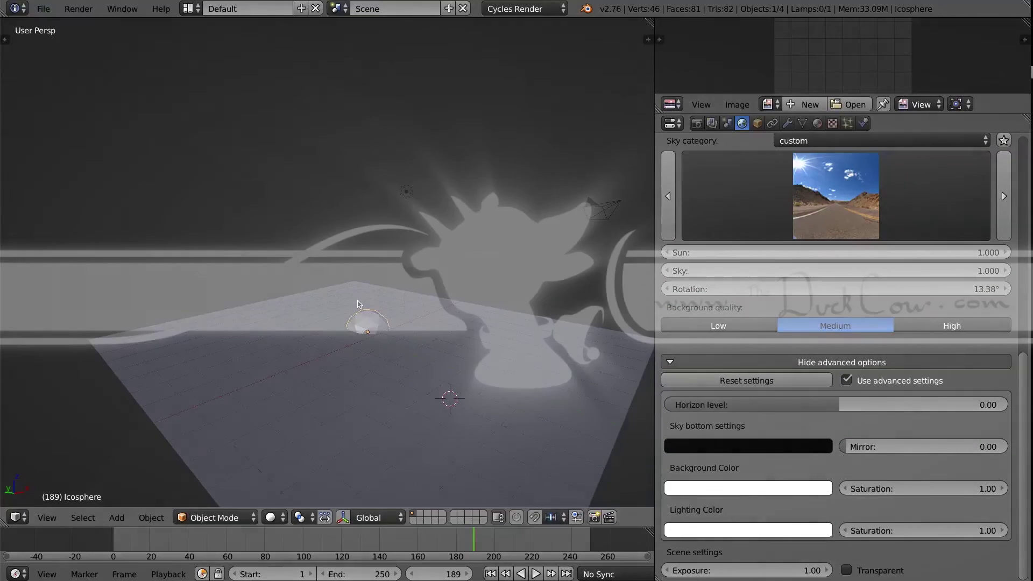